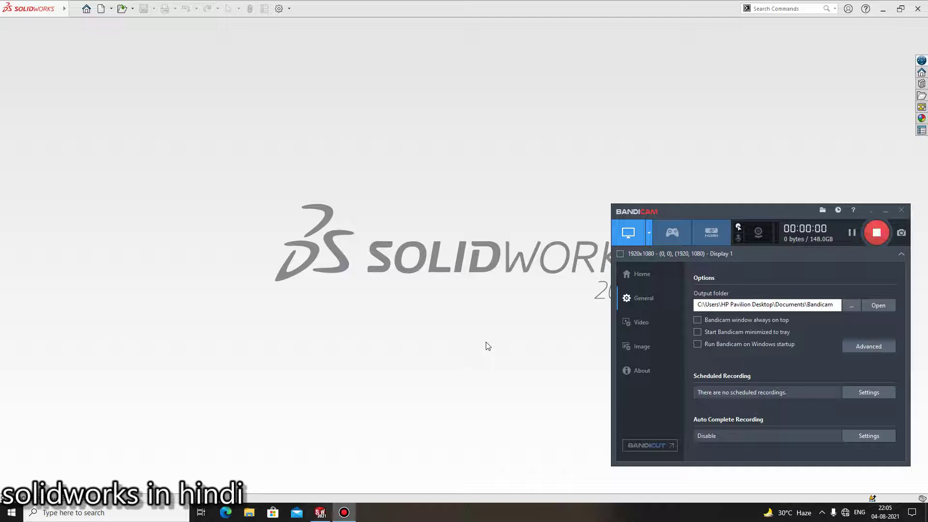
- Minimize Bandicam to the tray and bring up the SOLIDWORKS Welcome screen
{"action": "left_click", "coordinate": [870, 210]}
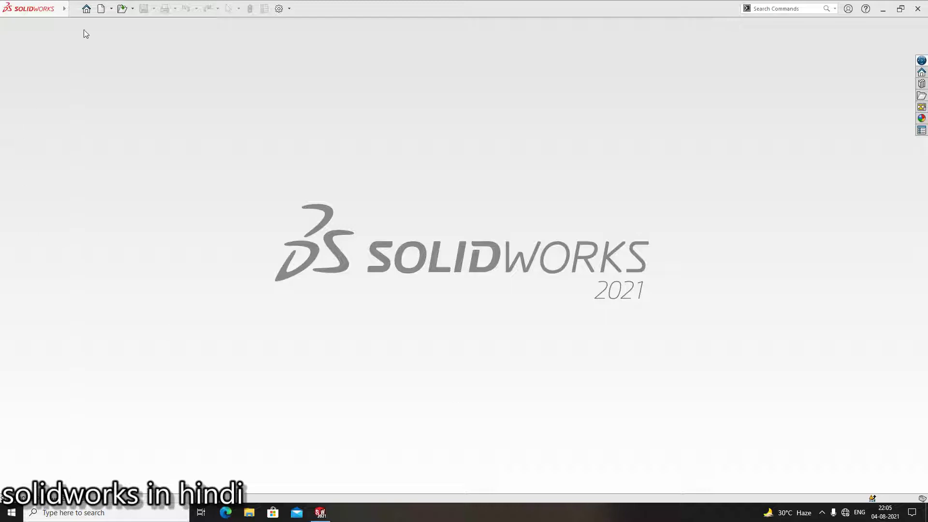
{"action": "left_click", "coordinate": [87, 8]}
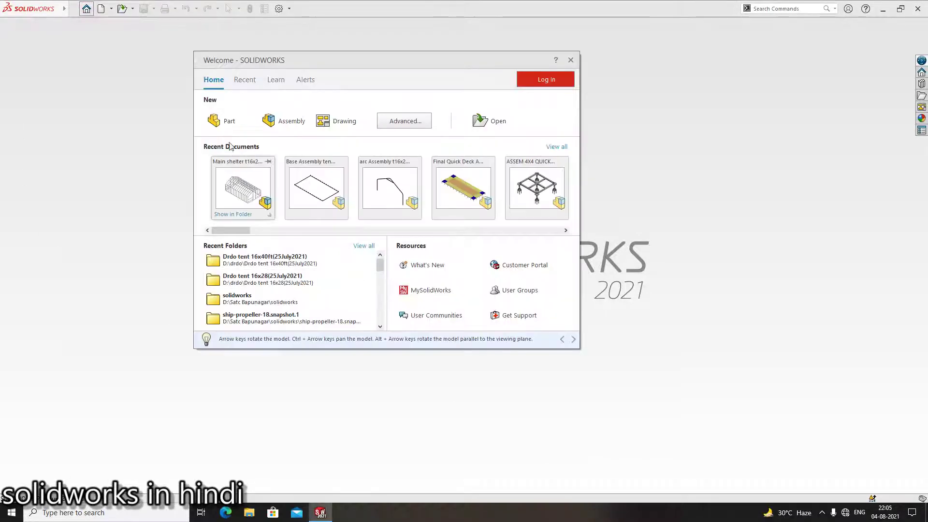
- Create a new blank part document, Part1, with the Features tools showing
{"action": "left_click", "coordinate": [227, 121]}
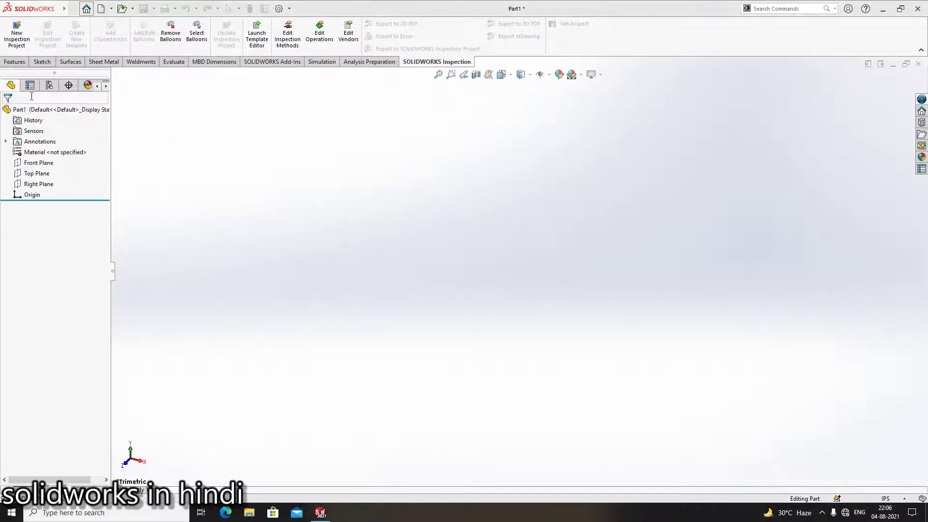
{"action": "left_click", "coordinate": [39, 65]}
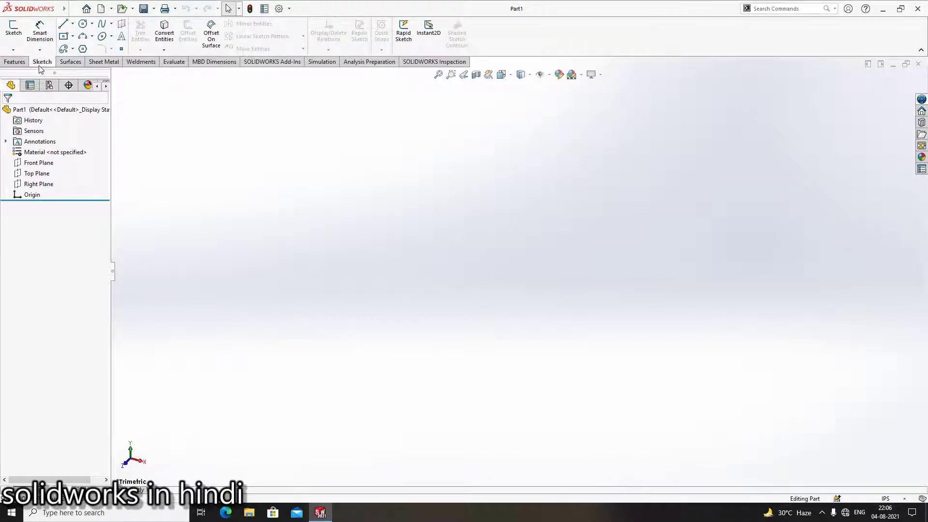
{"action": "left_click", "coordinate": [11, 65]}
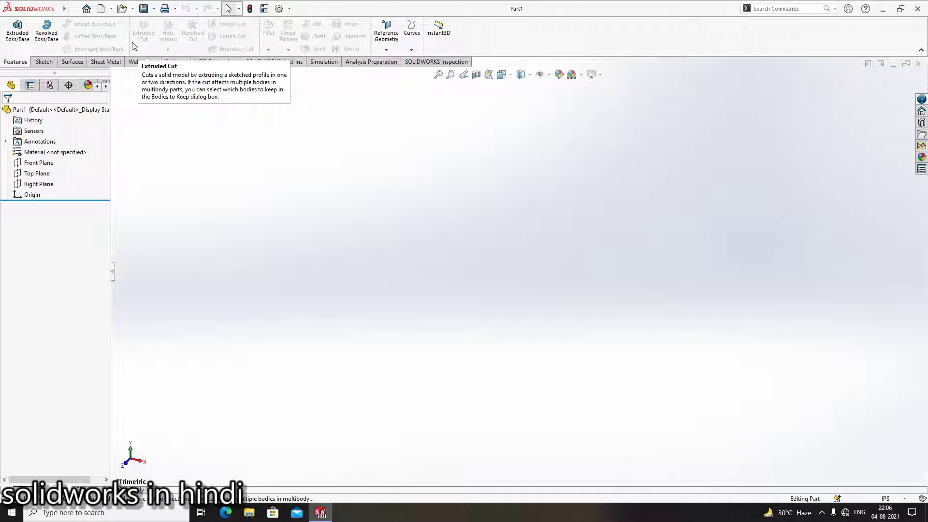
- Start a new sketch on the Front Plane
{"action": "left_click", "coordinate": [39, 163]}
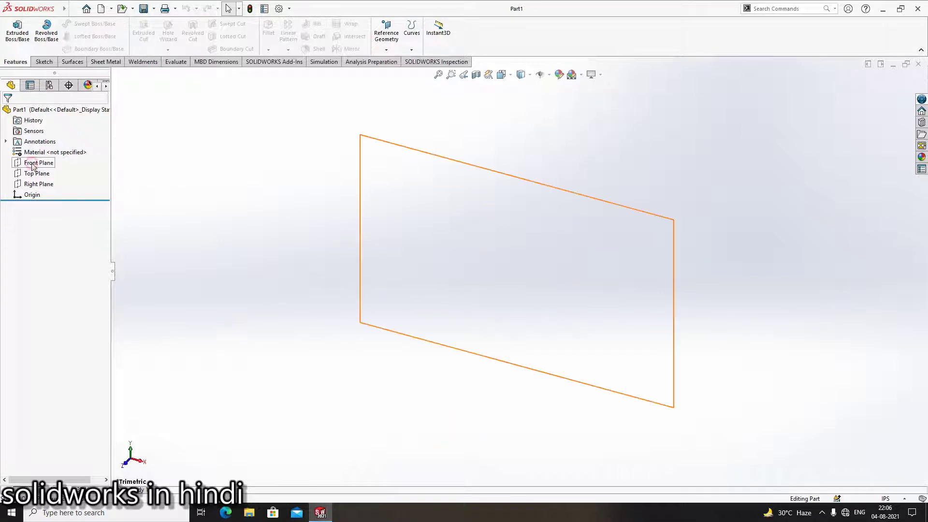
{"action": "left_click", "coordinate": [420, 264]}
{"action": "left_click", "coordinate": [37, 164]}
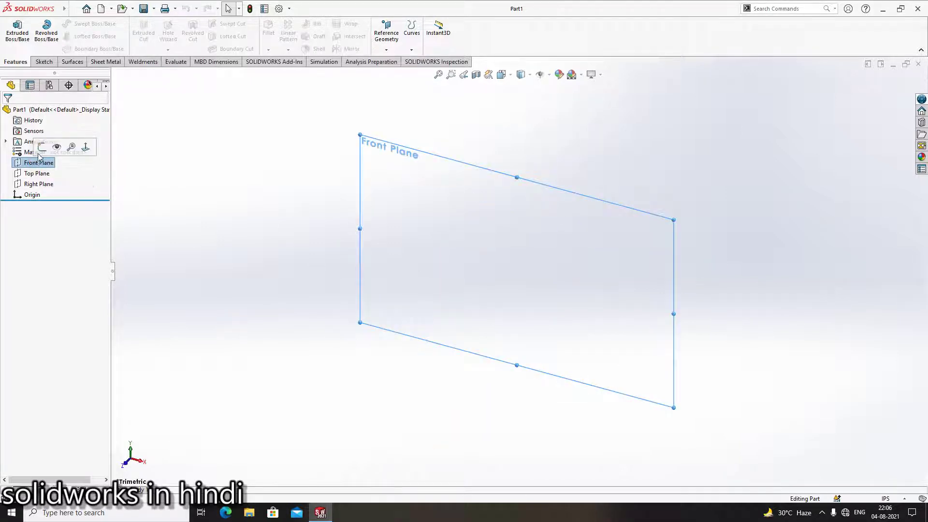
{"action": "left_click", "coordinate": [42, 147]}
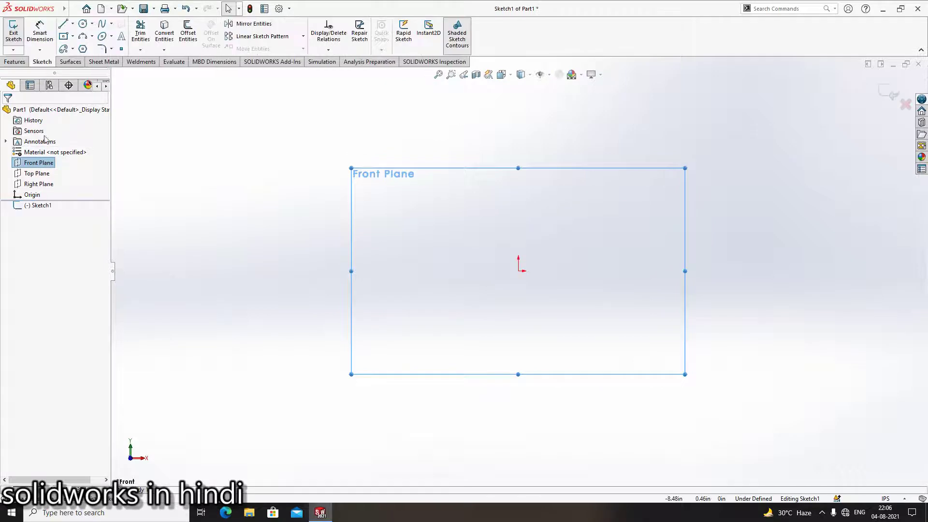
- Draw a center rectangle anchored on the origin
{"action": "left_click", "coordinate": [63, 36]}
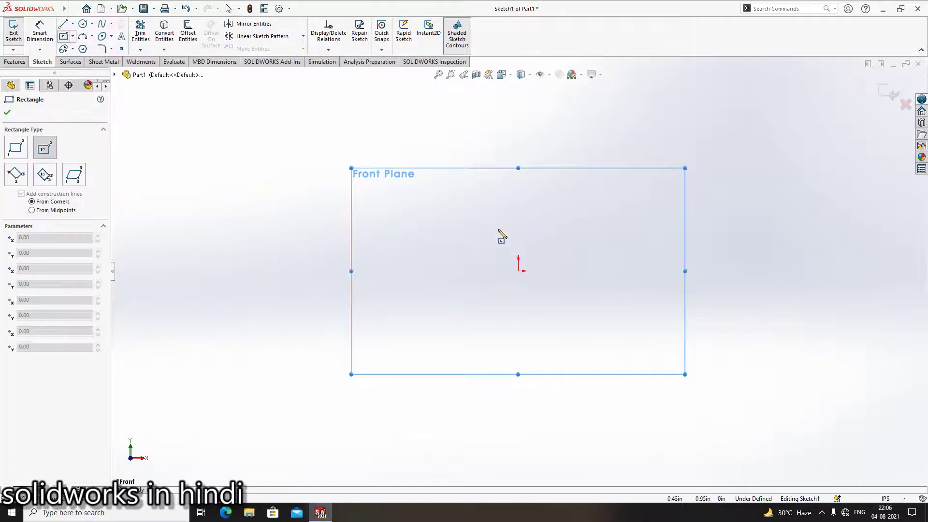
{"action": "left_click", "coordinate": [518, 271]}
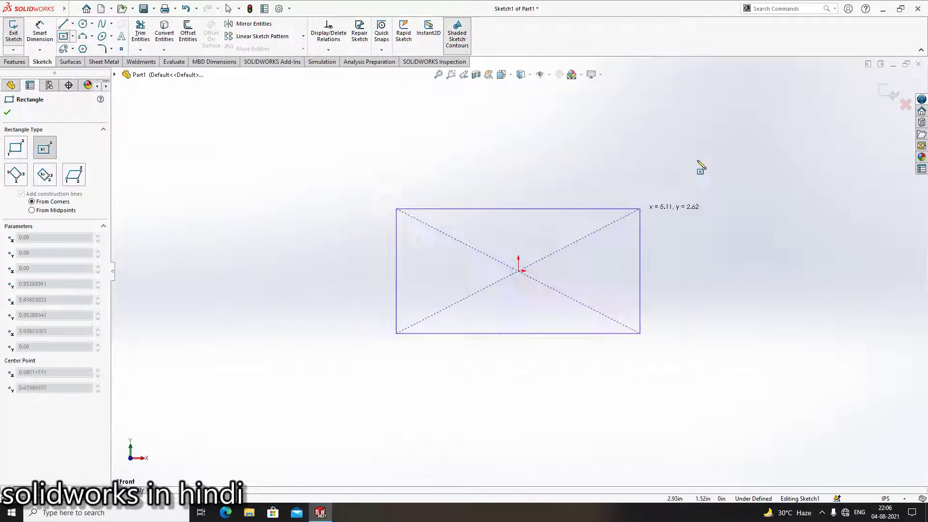
{"action": "left_click", "coordinate": [725, 122]}
{"action": "left_click", "coordinate": [63, 37]}
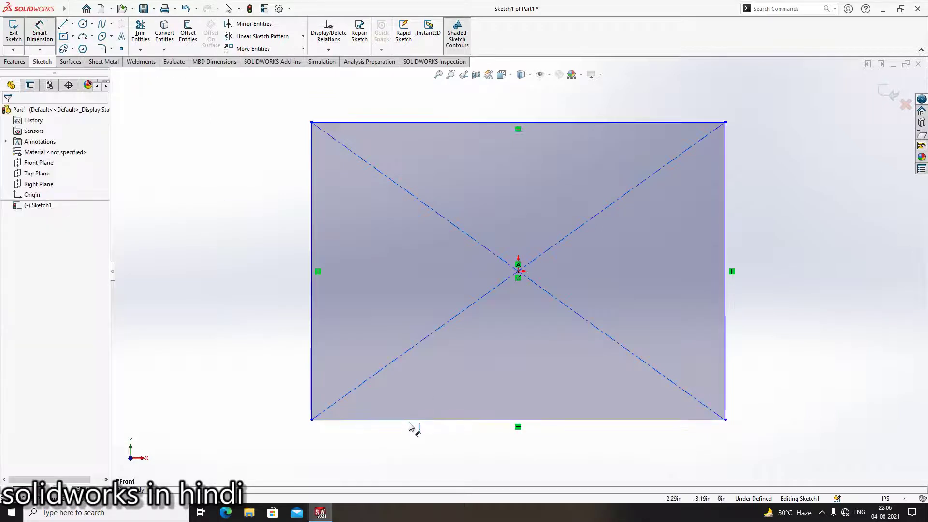
{"action": "left_click", "coordinate": [409, 420]}
- Dimension the rectangle's bottom and right edges to 100 each, forming a fully defined square
{"action": "left_click", "coordinate": [418, 445]}
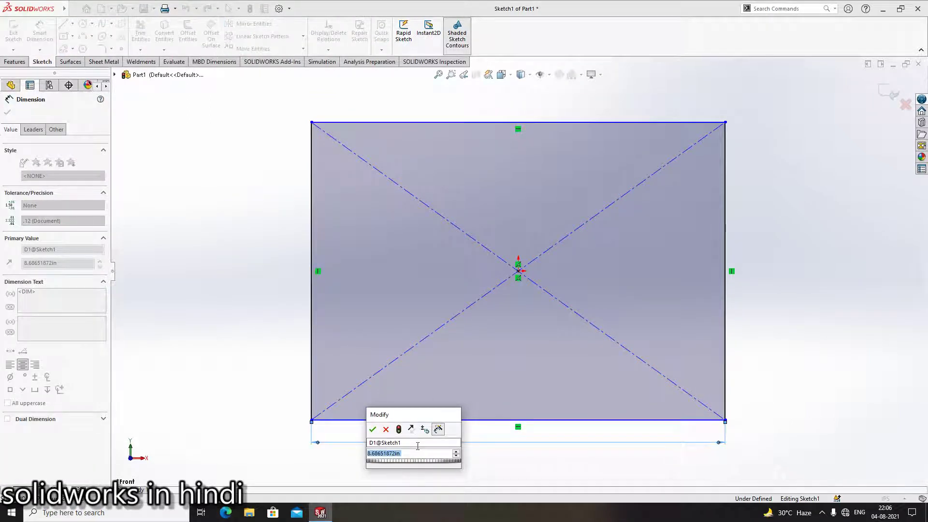
{"action": "type", "text": "100"}
{"action": "key", "text": "Return"}
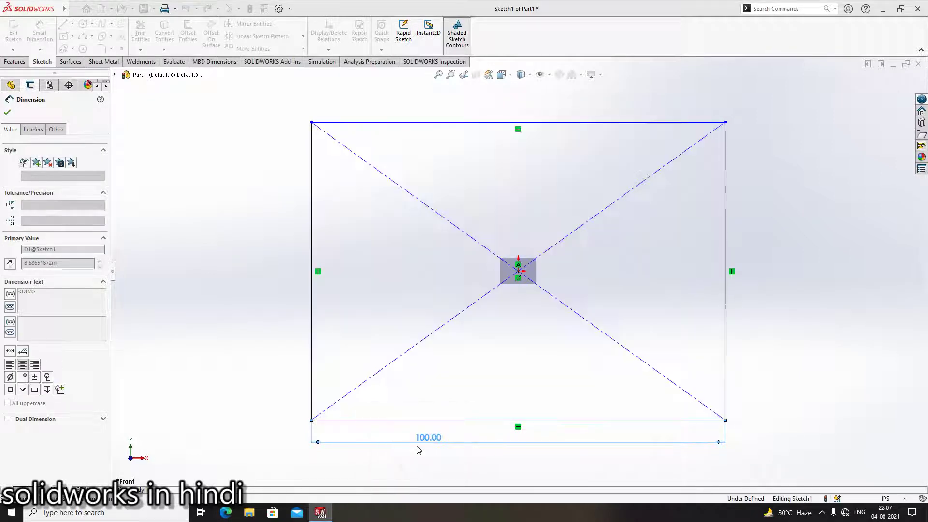
{"action": "left_click", "coordinate": [726, 342]}
{"action": "left_click", "coordinate": [756, 323]}
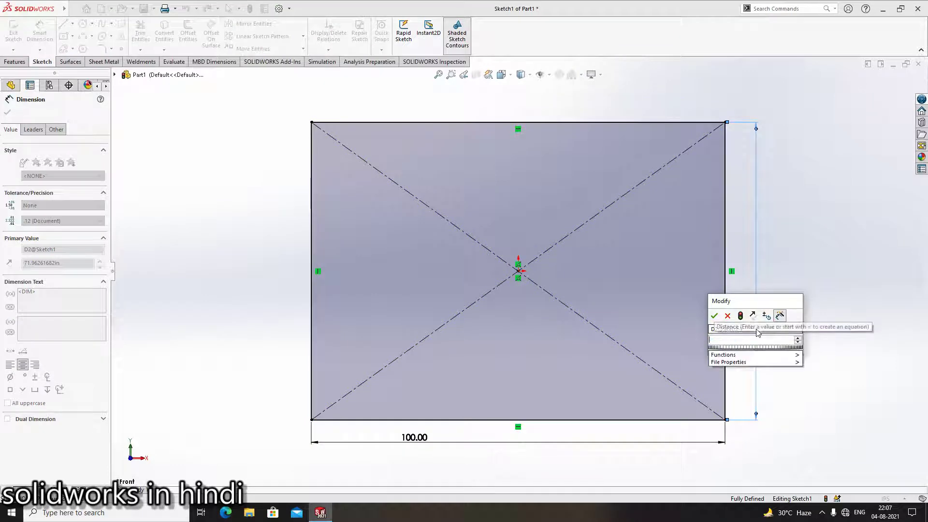
{"action": "type", "text": "100"}
{"action": "key", "text": "Return"}
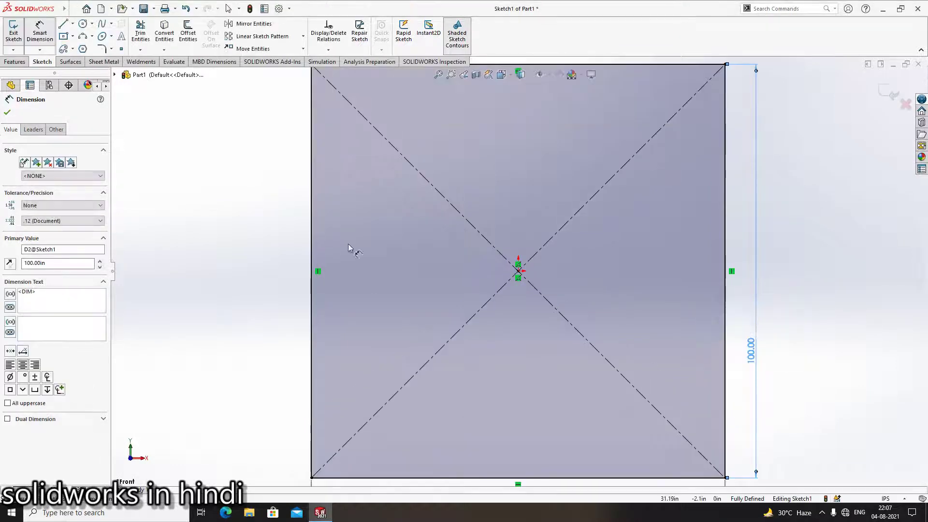
{"action": "key", "text": "f"}
{"action": "left_click", "coordinate": [6, 112]}
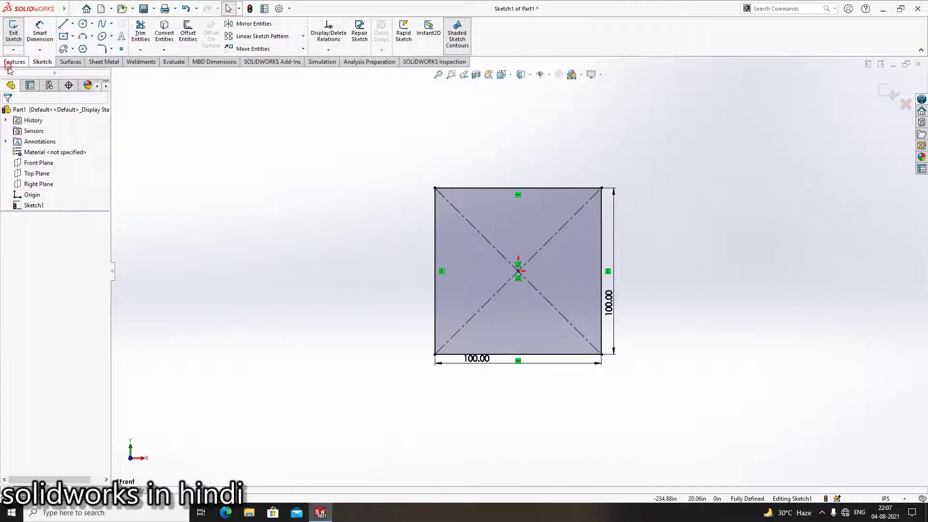
{"action": "left_click", "coordinate": [10, 63]}
- Extrude the square 25in Blind into Boss-Extrude1 and orbit to inspect the block
{"action": "left_click", "coordinate": [17, 31]}
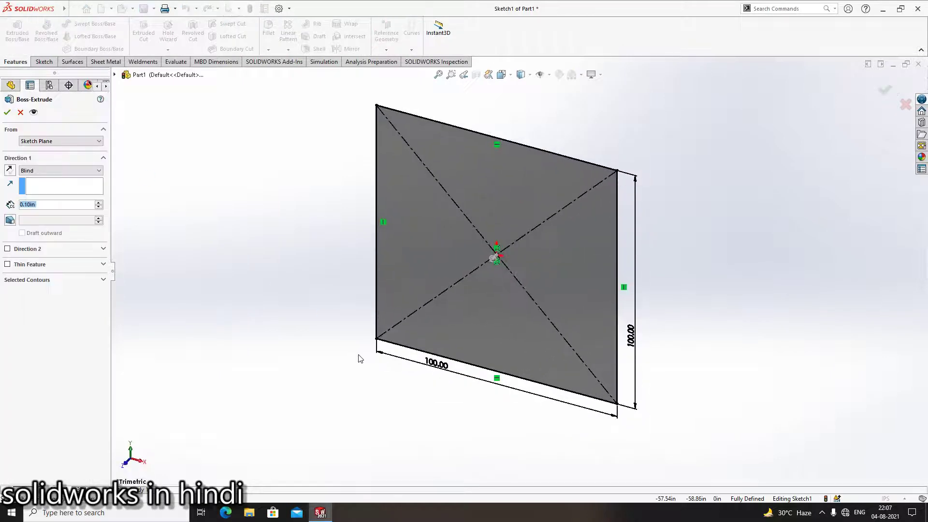
{"action": "type", "text": "25"}
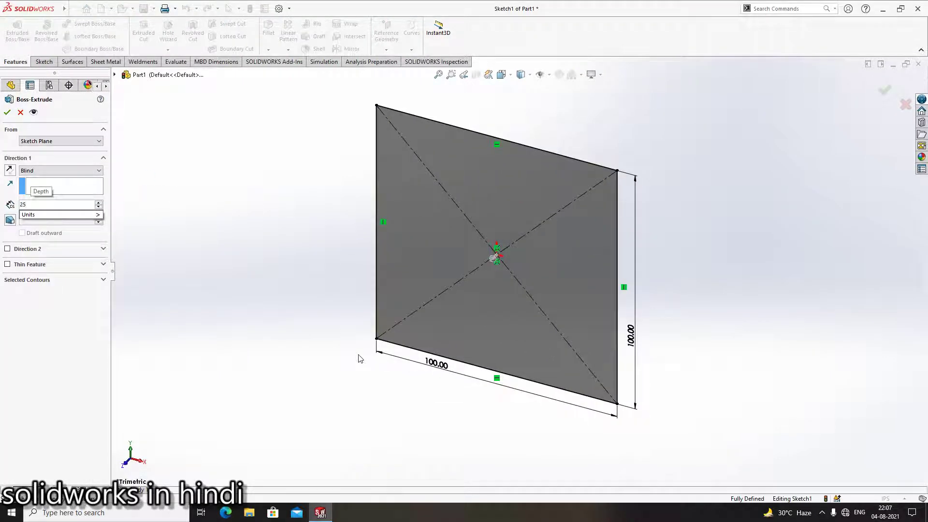
{"action": "mouse_move", "coordinate": [58, 215]}
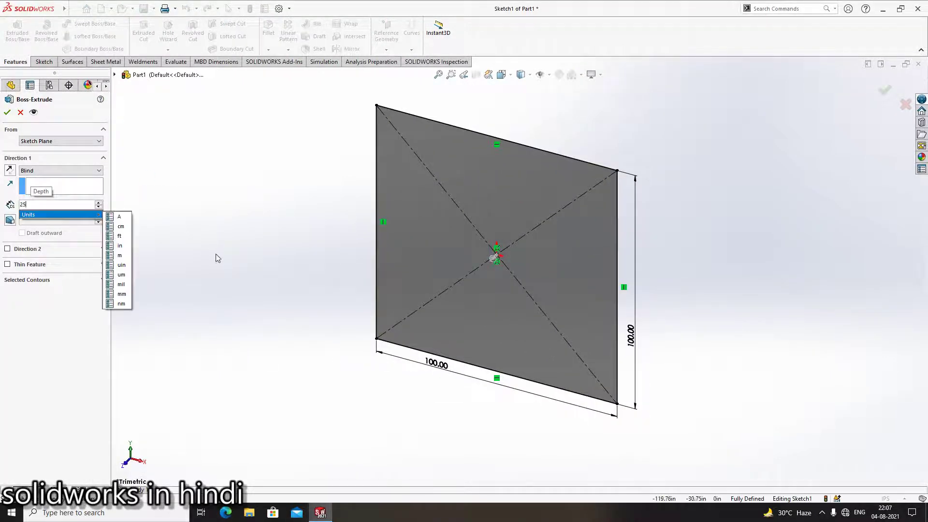
{"action": "left_click", "coordinate": [121, 245]}
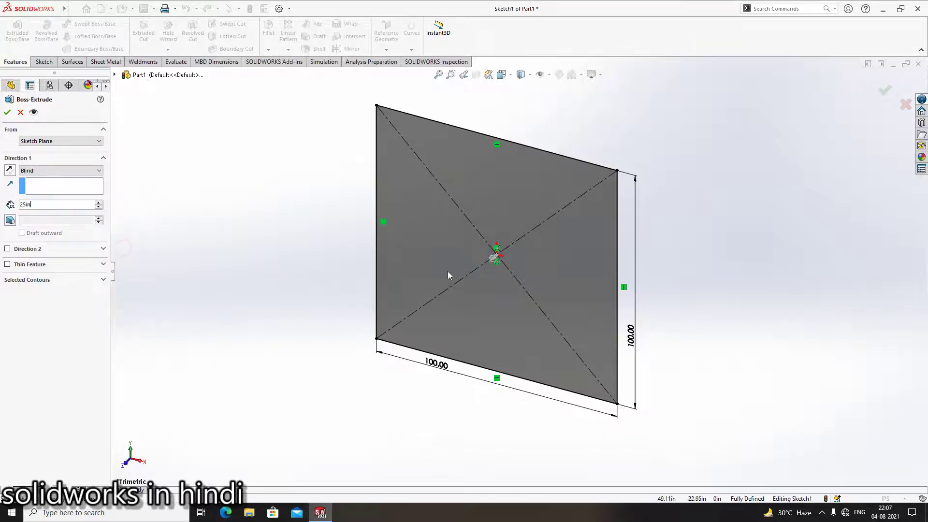
{"action": "middle_click_drag", "start_coordinate": [357, 231], "coordinate": [439, 357]}
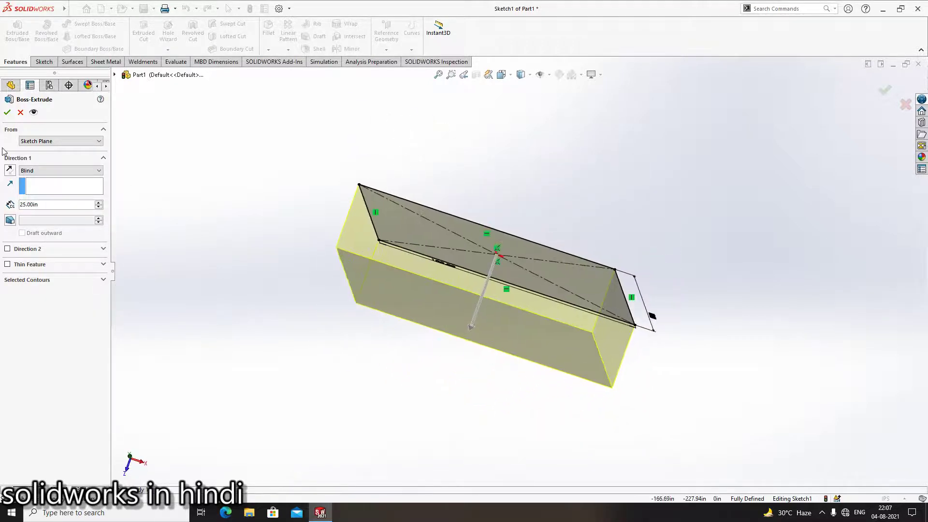
{"action": "left_click", "coordinate": [8, 113]}
{"action": "mouse_move", "coordinate": [425, 182]}
{"action": "middle_mouse_down"}
{"action": "mouse_move", "coordinate": [449, 317]}
{"action": "mouse_move", "coordinate": [380, 375]}
{"action": "mouse_move", "coordinate": [445, 325]}
{"action": "mouse_move", "coordinate": [423, 356]}
{"action": "middle_mouse_up"}
{"action": "scroll", "coordinate": [475, 261], "scroll_direction": "down", "scroll_amount": 3}
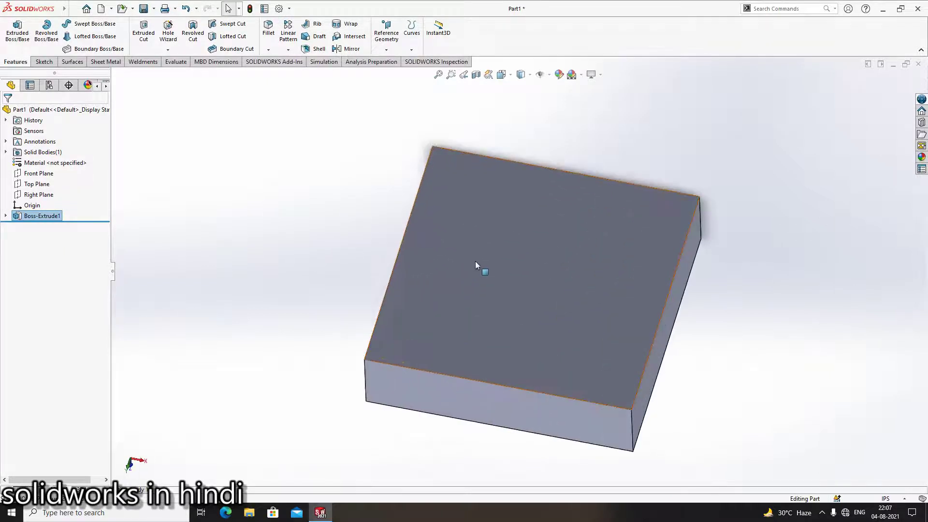
{"action": "scroll", "coordinate": [510, 326], "scroll_direction": "up", "scroll_amount": 2}
{"action": "middle_click_drag", "start_coordinate": [528, 321], "coordinate": [514, 362]}
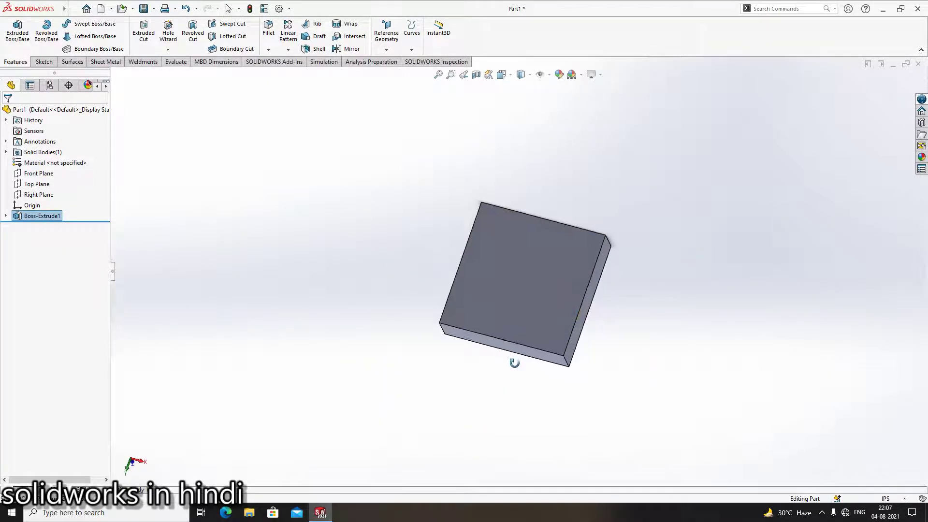
{"action": "scroll", "coordinate": [513, 314], "scroll_direction": "down", "scroll_amount": 2}
{"action": "scroll", "coordinate": [514, 314], "scroll_direction": "down", "scroll_amount": 3}
{"action": "scroll", "coordinate": [535, 247], "scroll_direction": "up", "scroll_amount": 2}
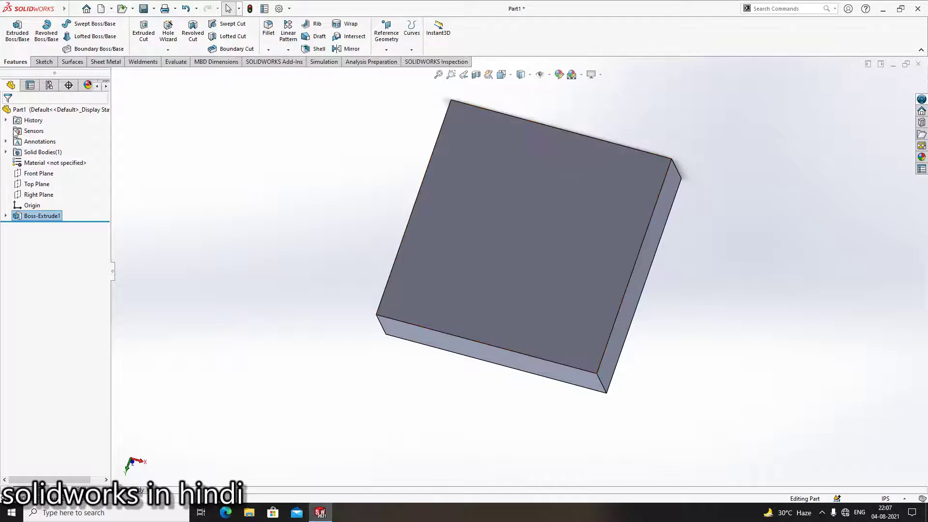
- Start a new sketch on the block's face
{"action": "left_click", "coordinate": [44, 62]}
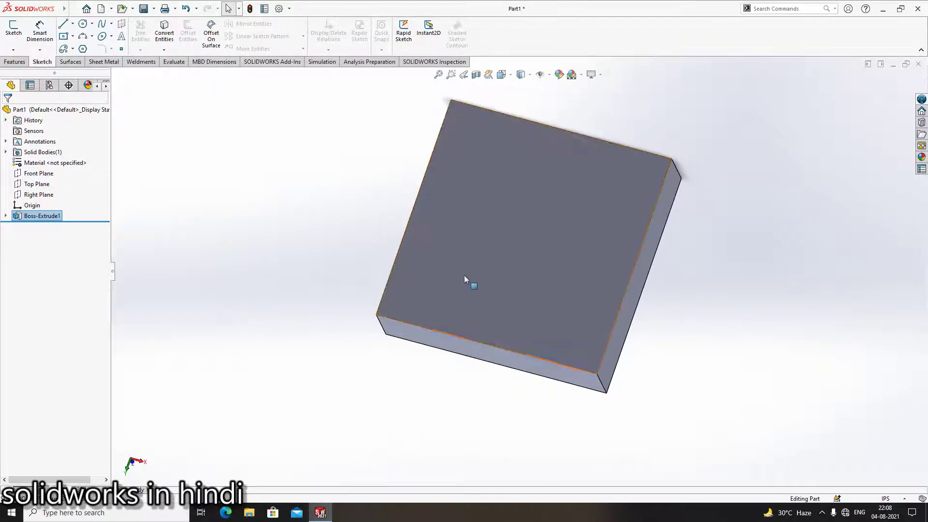
{"action": "left_click", "coordinate": [14, 27]}
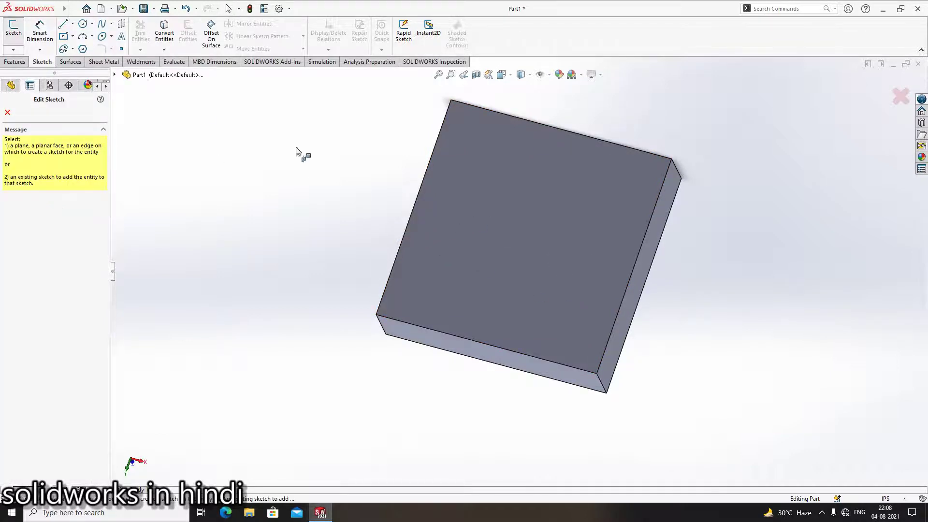
{"action": "left_click", "coordinate": [475, 201]}
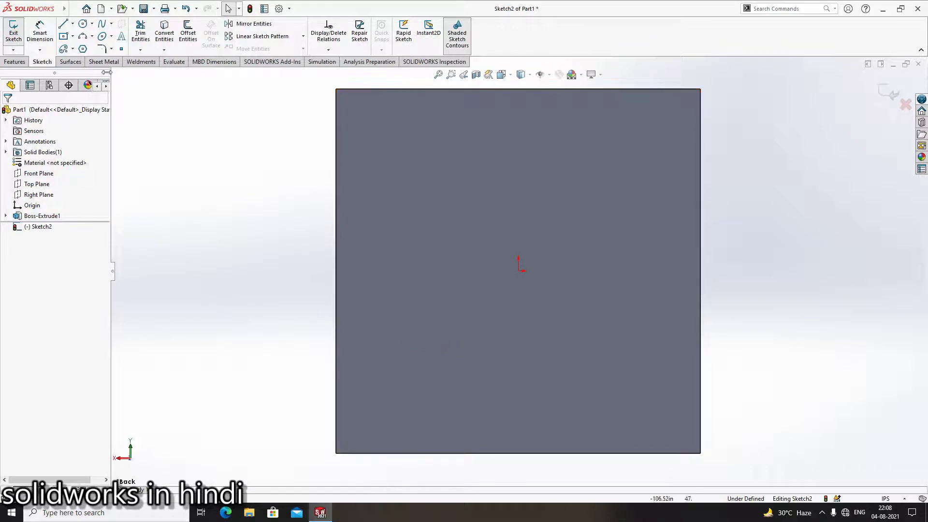
- Draw a closed three-line triangle and switch to an isometric view
{"action": "left_click", "coordinate": [63, 24]}
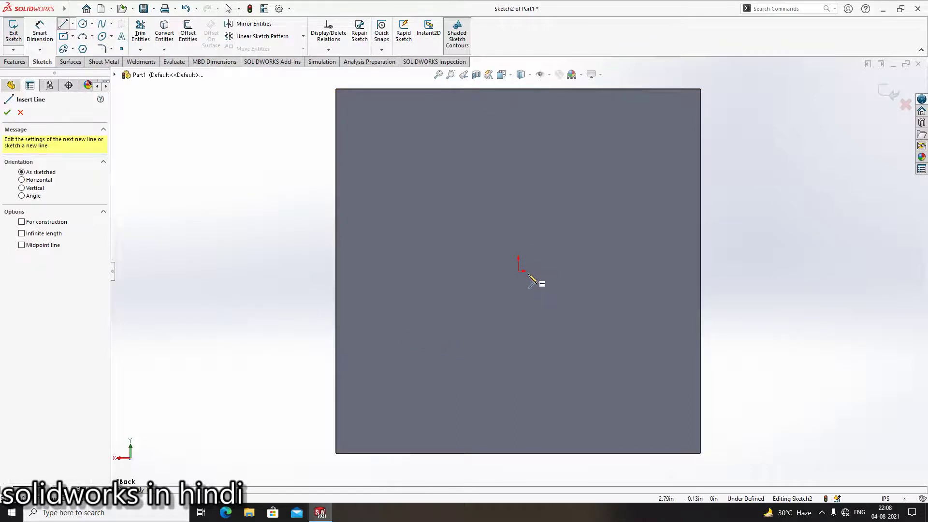
{"action": "left_click", "coordinate": [522, 149]}
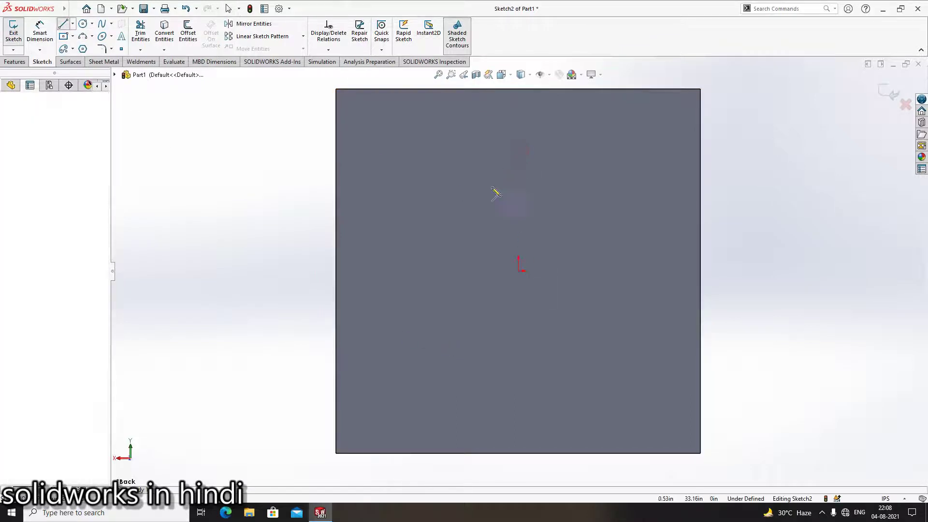
{"action": "left_click", "coordinate": [392, 348]}
{"action": "left_click", "coordinate": [637, 348]}
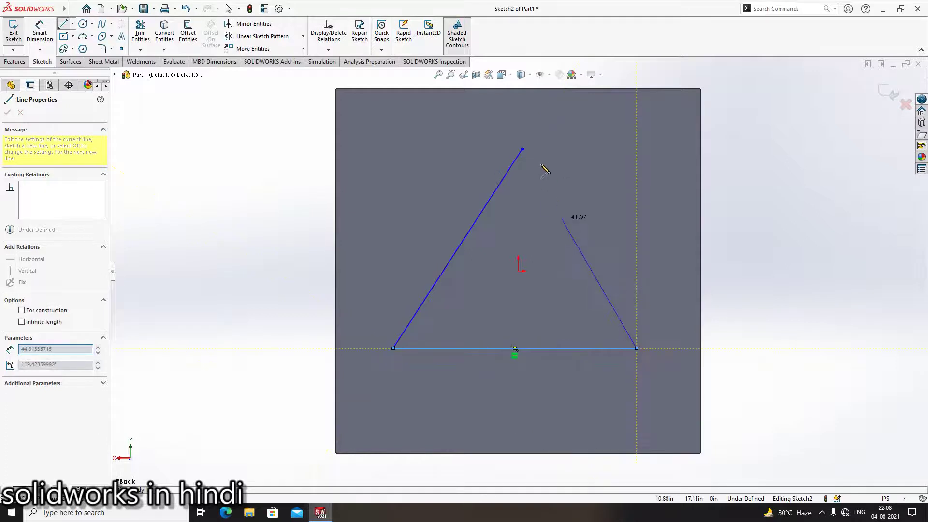
{"action": "left_click", "coordinate": [524, 150]}
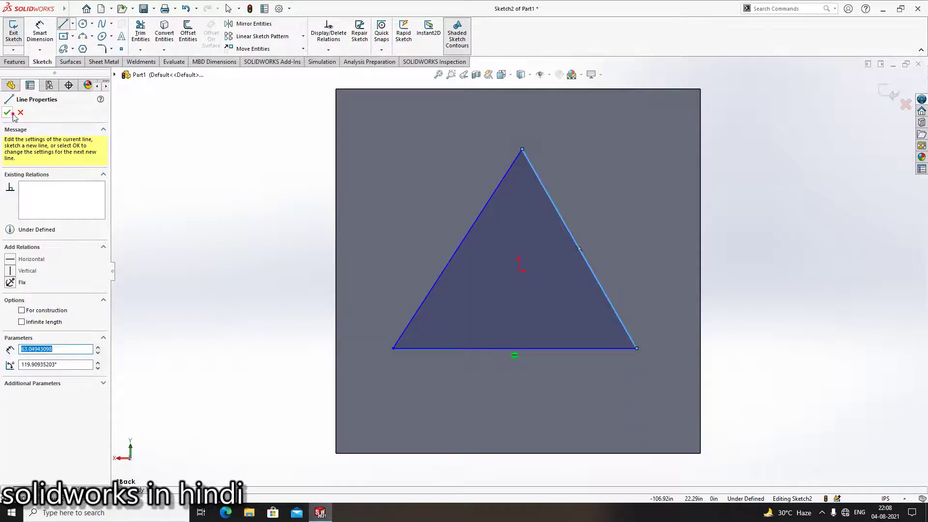
{"action": "key", "text": "ctrl+shift+z"}
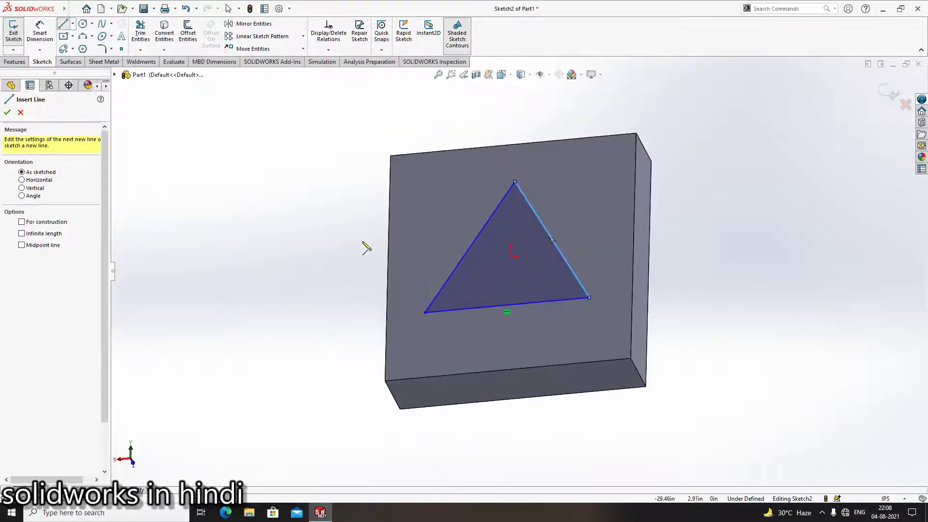
{"action": "left_click", "coordinate": [15, 63]}
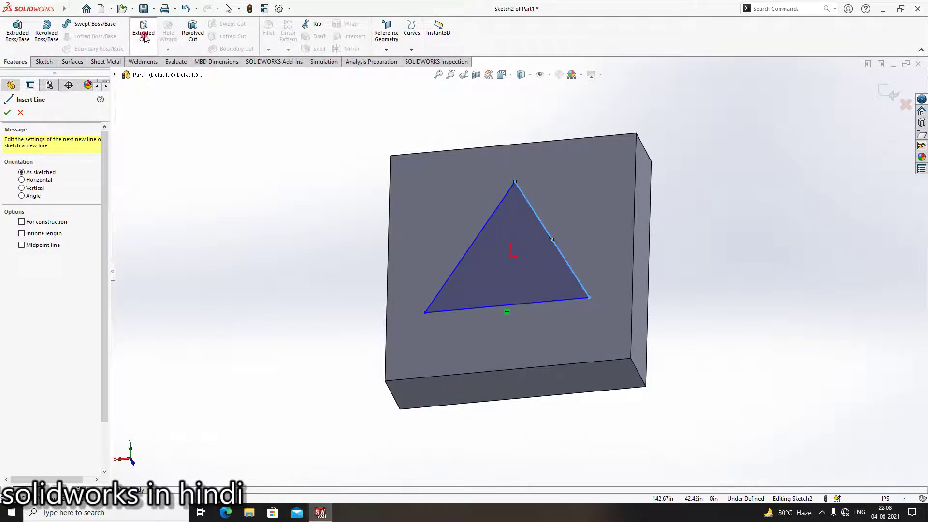
- Extrude-cut the triangle 52.00in into the block, creating Cut-Extrude1
{"action": "left_click", "coordinate": [144, 34]}
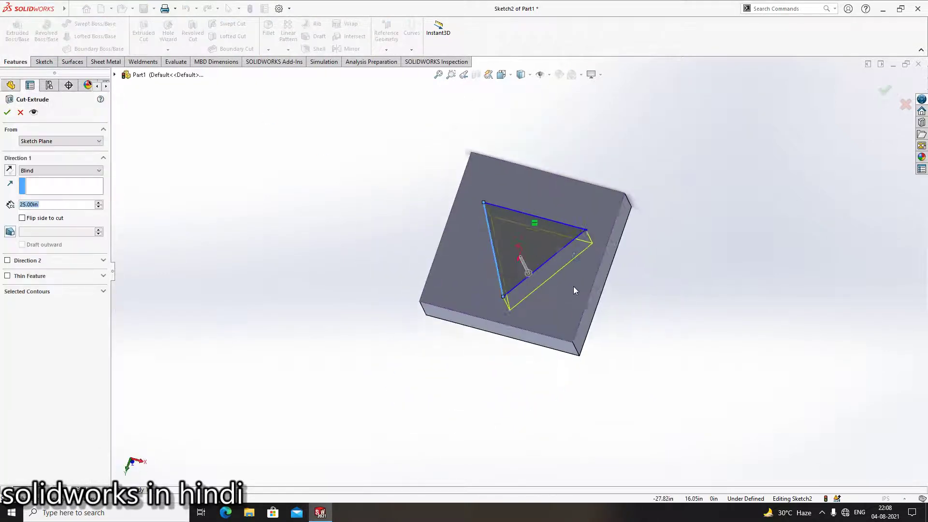
{"action": "mouse_move", "coordinate": [574, 286]}
{"action": "middle_mouse_down"}
{"action": "mouse_move", "coordinate": [525, 150]}
{"action": "mouse_move", "coordinate": [510, 163]}
{"action": "middle_mouse_up"}
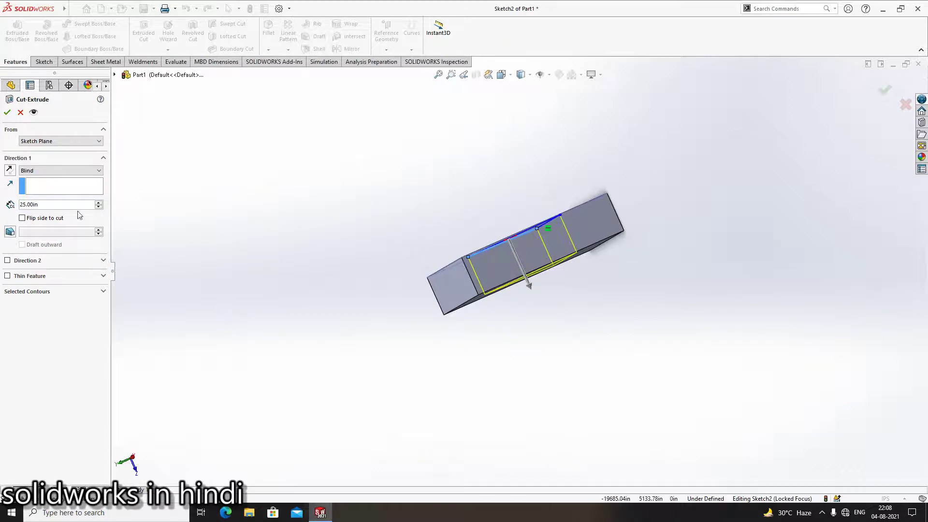
{"action": "scroll", "coordinate": [520, 268], "scroll_direction": "down", "scroll_amount": 2}
{"action": "scroll", "coordinate": [520, 269], "scroll_direction": "down", "scroll_amount": 2}
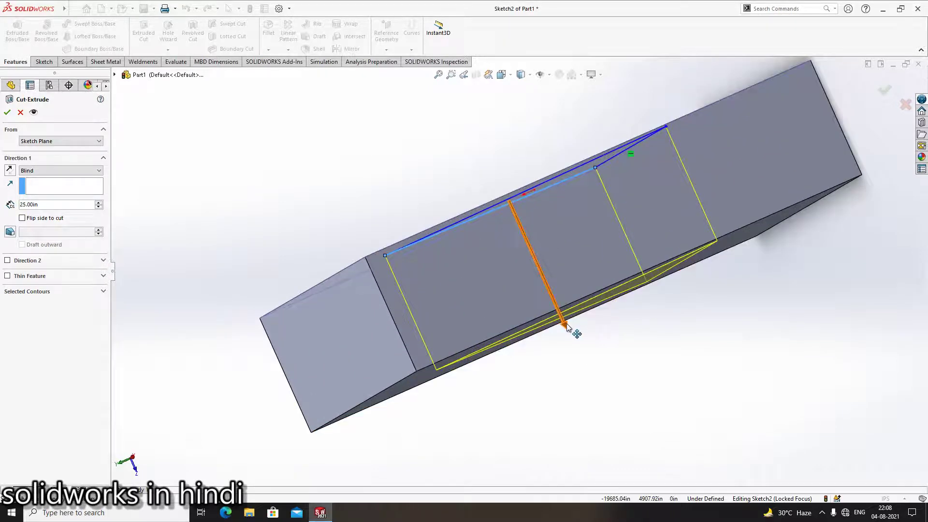
{"action": "left_click_drag", "start_coordinate": [566, 329], "coordinate": [617, 429]}
{"action": "scroll", "coordinate": [615, 378], "scroll_direction": "up", "scroll_amount": 3}
{"action": "scroll", "coordinate": [620, 392], "scroll_direction": "up", "scroll_amount": 2}
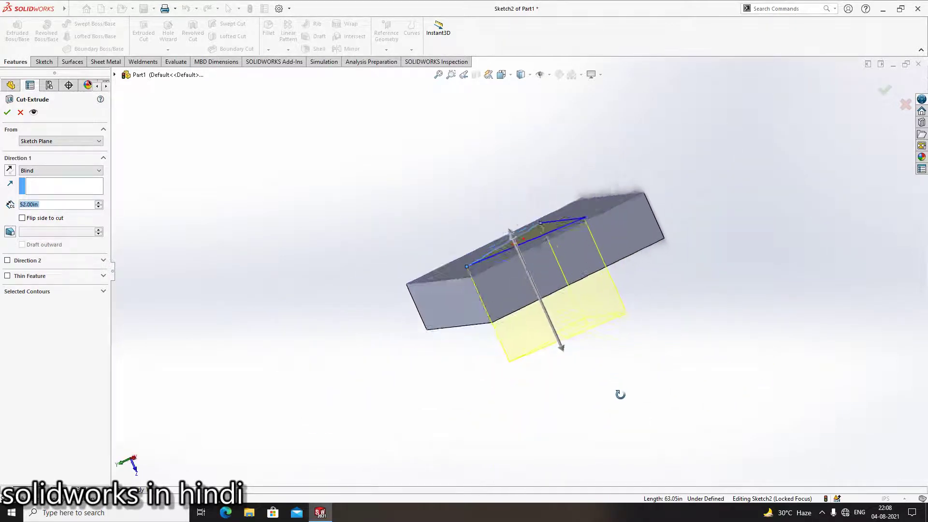
{"action": "scroll", "coordinate": [519, 311], "scroll_direction": "down", "scroll_amount": 3}
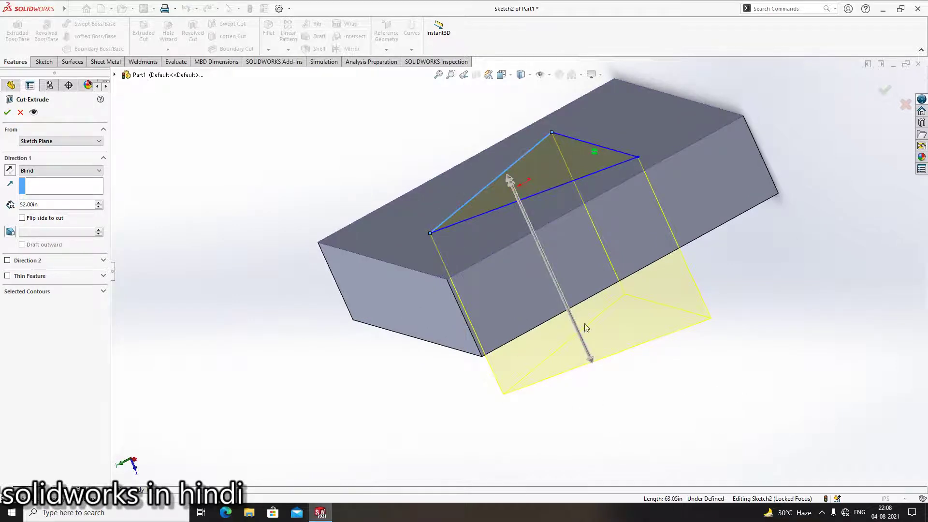
{"action": "left_click", "coordinate": [8, 113]}
{"action": "scroll", "coordinate": [532, 394], "scroll_direction": "up", "scroll_amount": 2}
{"action": "mouse_move", "coordinate": [572, 333]}
{"action": "middle_mouse_down"}
{"action": "mouse_move", "coordinate": [611, 445]}
{"action": "mouse_move", "coordinate": [587, 464]}
{"action": "mouse_move", "coordinate": [615, 365]}
{"action": "mouse_move", "coordinate": [587, 345]}
{"action": "mouse_move", "coordinate": [559, 342]}
{"action": "mouse_move", "coordinate": [569, 383]}
{"action": "mouse_move", "coordinate": [553, 385]}
{"action": "mouse_move", "coordinate": [566, 401]}
{"action": "mouse_move", "coordinate": [555, 344]}
{"action": "middle_mouse_up"}
- Orbit and zoom to view the triangular opening from new angles
{"action": "scroll", "coordinate": [559, 208], "scroll_direction": "down", "scroll_amount": 5}
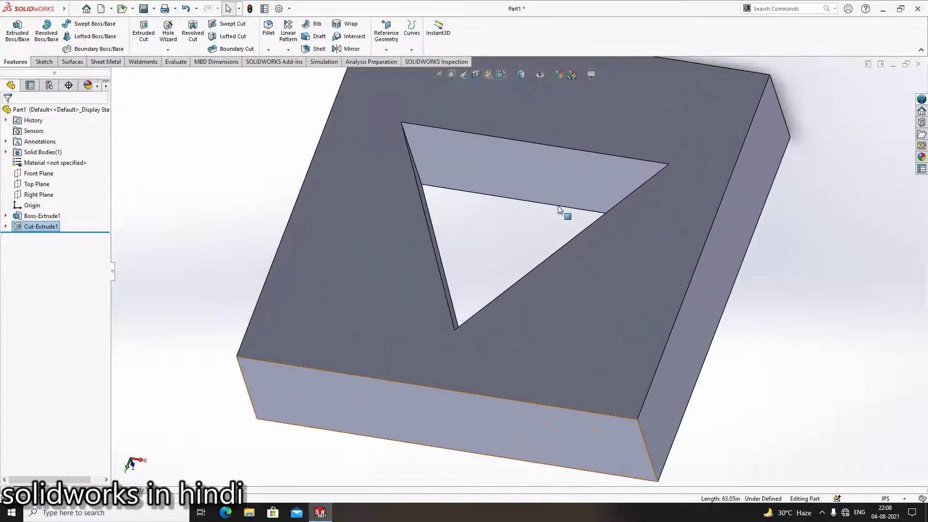
{"action": "scroll", "coordinate": [559, 209], "scroll_direction": "up", "scroll_amount": 4}
{"action": "middle_click_drag", "start_coordinate": [559, 209], "coordinate": [556, 201]}
{"action": "scroll", "coordinate": [556, 202], "scroll_direction": "down", "scroll_amount": 4}
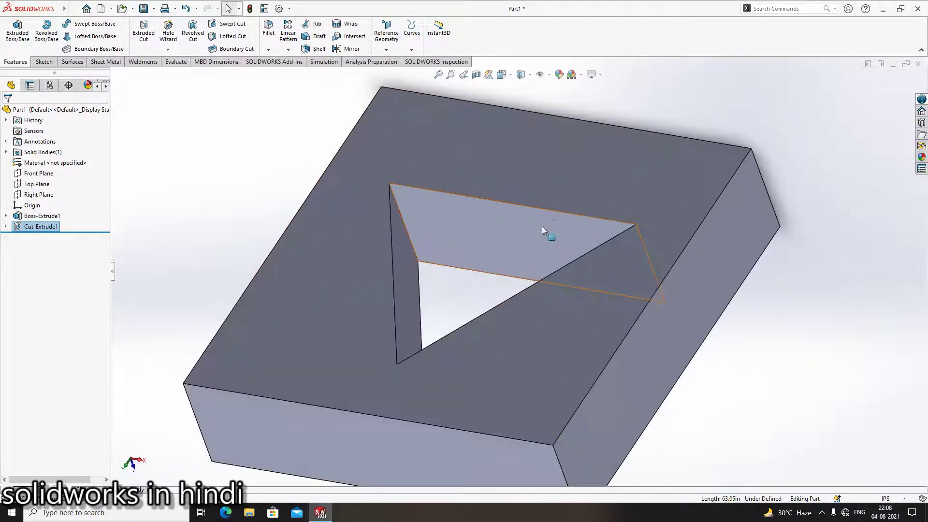
{"action": "scroll", "coordinate": [541, 226], "scroll_direction": "up", "scroll_amount": 2}
{"action": "middle_click_drag", "start_coordinate": [526, 348], "coordinate": [544, 341]}
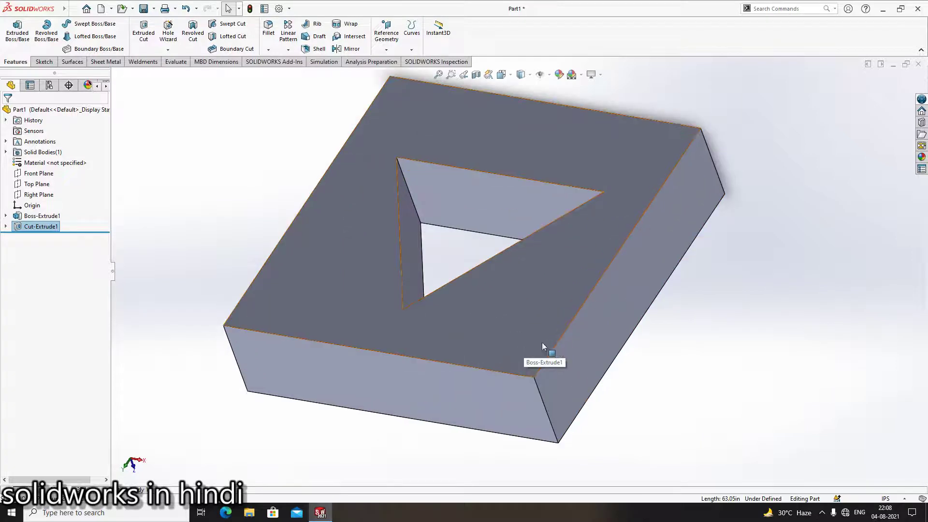
- Select Cut-Extrude1 in the FeatureManager tree
{"action": "left_click", "coordinate": [254, 245]}
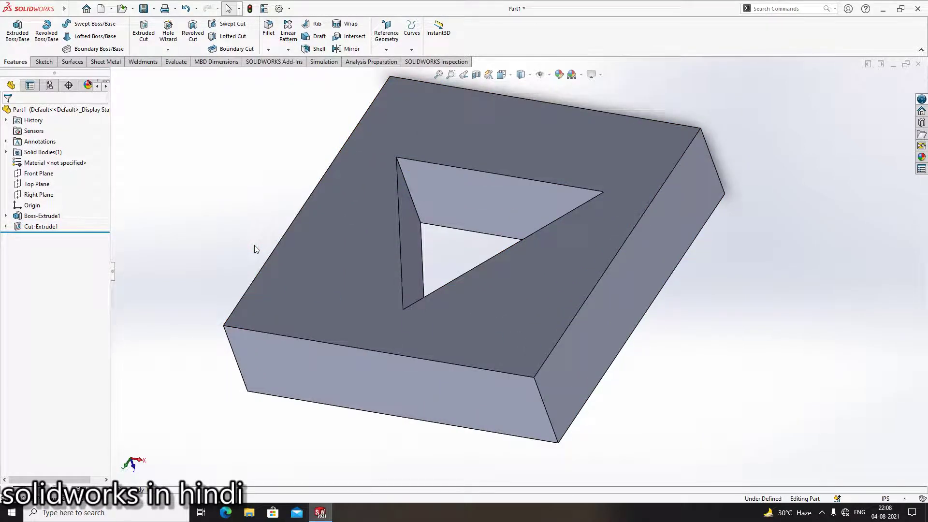
{"action": "left_click", "coordinate": [41, 227]}
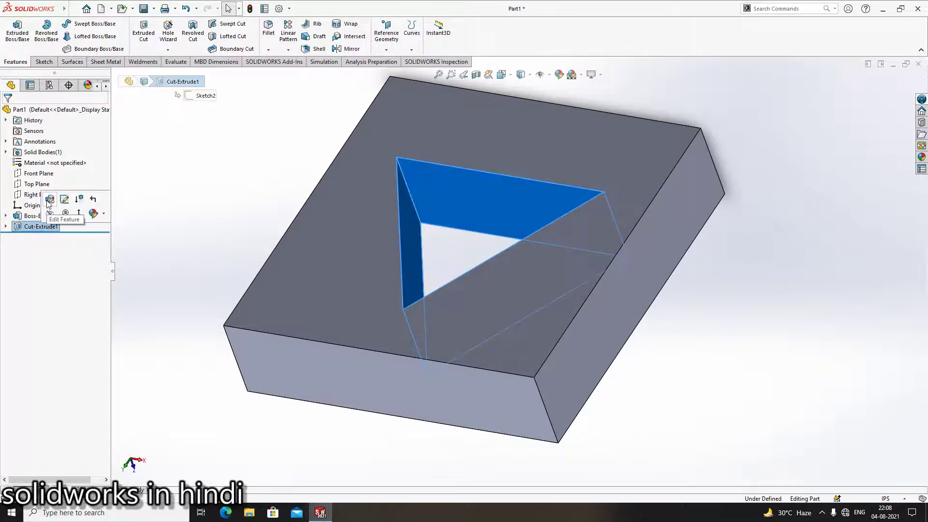
{"action": "left_click", "coordinate": [178, 245]}
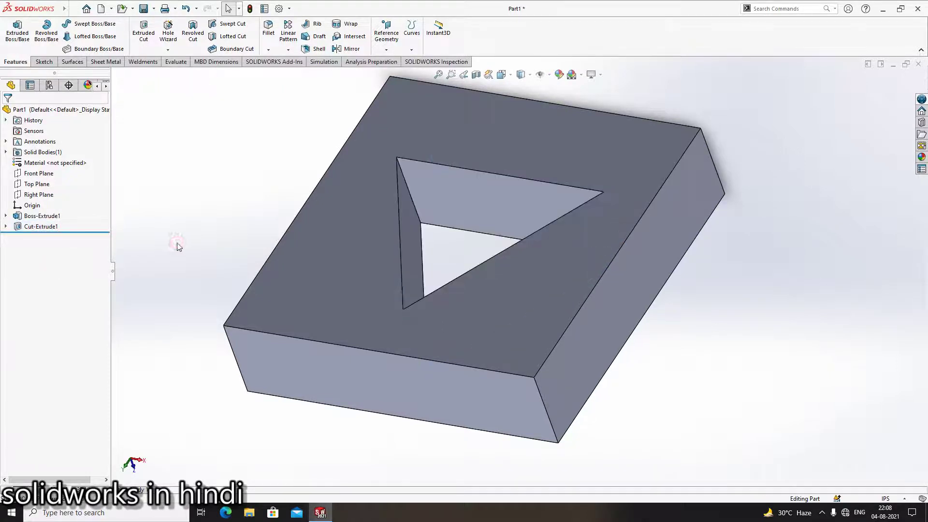
{"action": "left_click", "coordinate": [29, 230]}
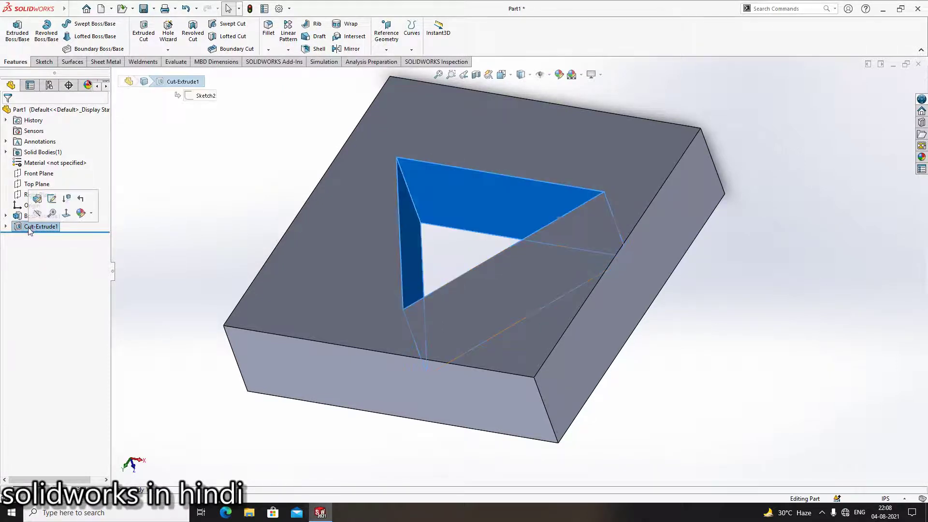
- Edit Cut-Extrude1 to a 10.00in Blind depth, leaving a shallow triangular pocket
{"action": "left_click", "coordinate": [36, 201]}
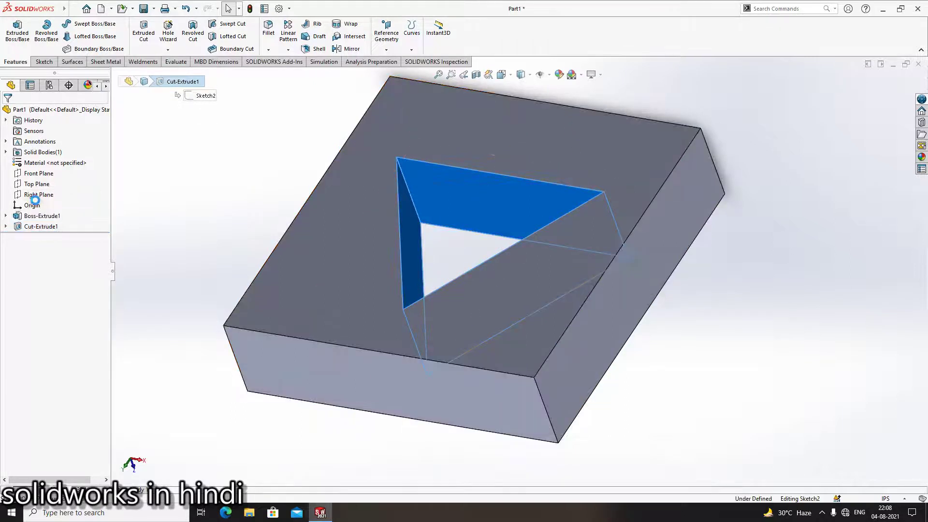
{"action": "left_click", "coordinate": [46, 171]}
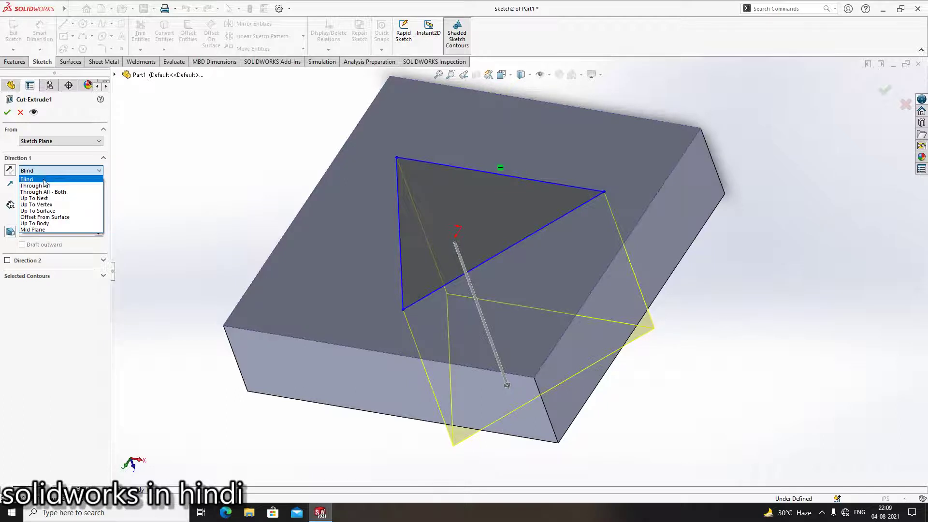
{"action": "left_click", "coordinate": [46, 179]}
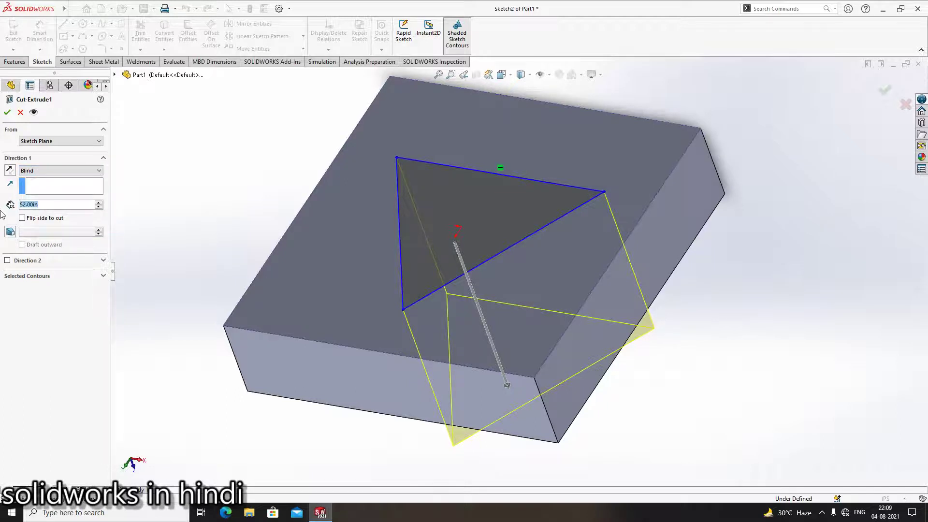
{"action": "key", "text": "BackSpace"}
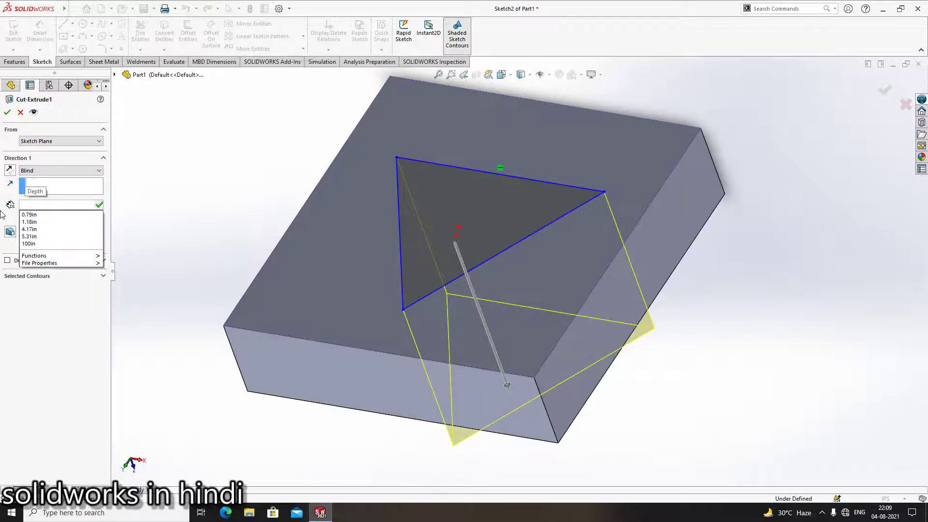
{"action": "type", "text": "10"}
{"action": "key", "text": "Return"}
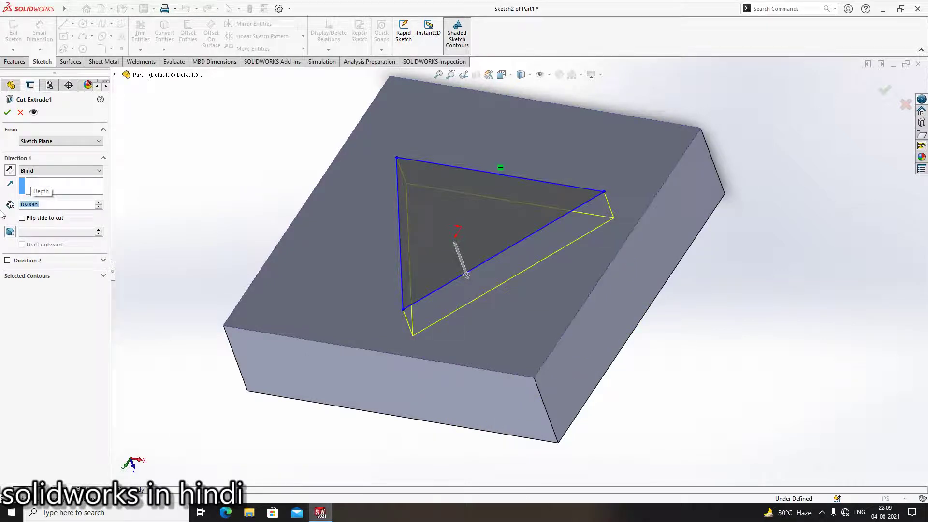
{"action": "left_click", "coordinate": [7, 114]}
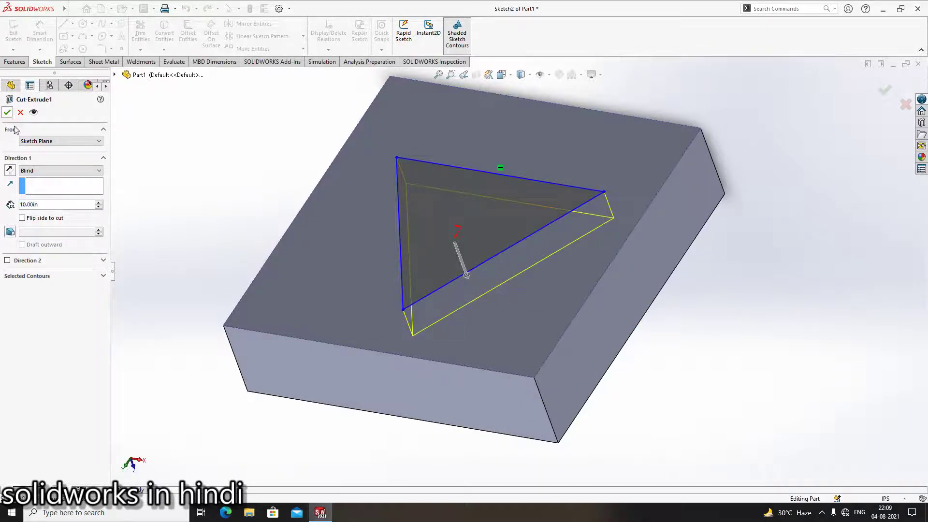
{"action": "mouse_move", "coordinate": [458, 232]}
{"action": "middle_mouse_down"}
{"action": "mouse_move", "coordinate": [464, 271]}
{"action": "mouse_move", "coordinate": [477, 179]}
{"action": "middle_mouse_up"}
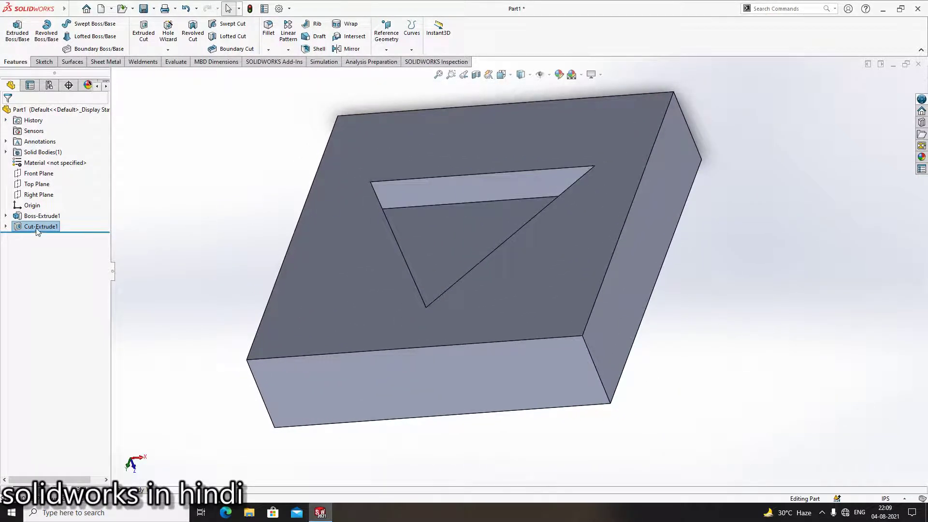
- Change Cut-Extrude1's end condition to Through All and reselect it for editing
{"action": "left_click", "coordinate": [54, 227]}
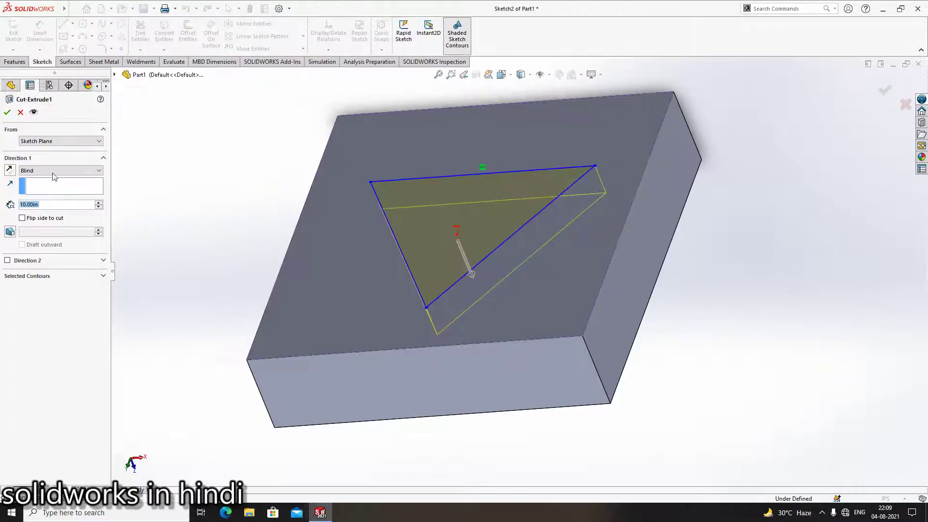
{"action": "left_click", "coordinate": [44, 171]}
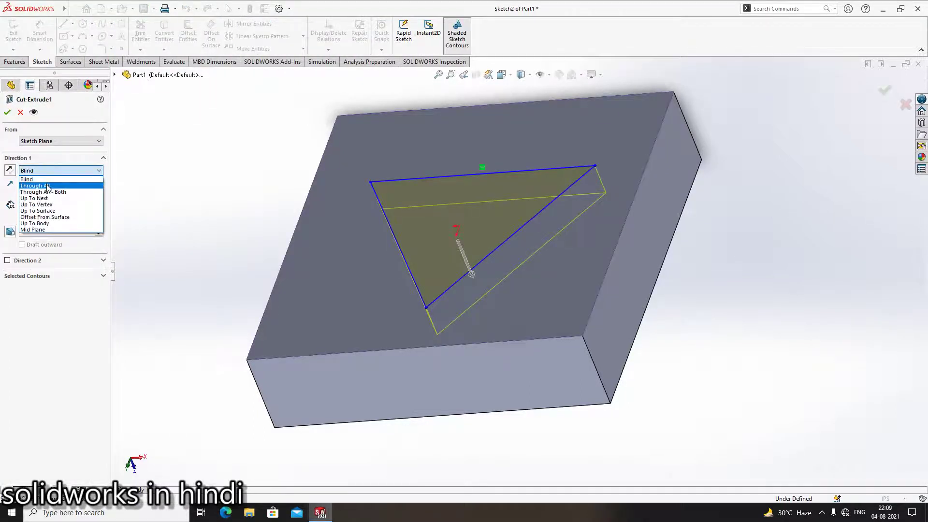
{"action": "left_click", "coordinate": [47, 186]}
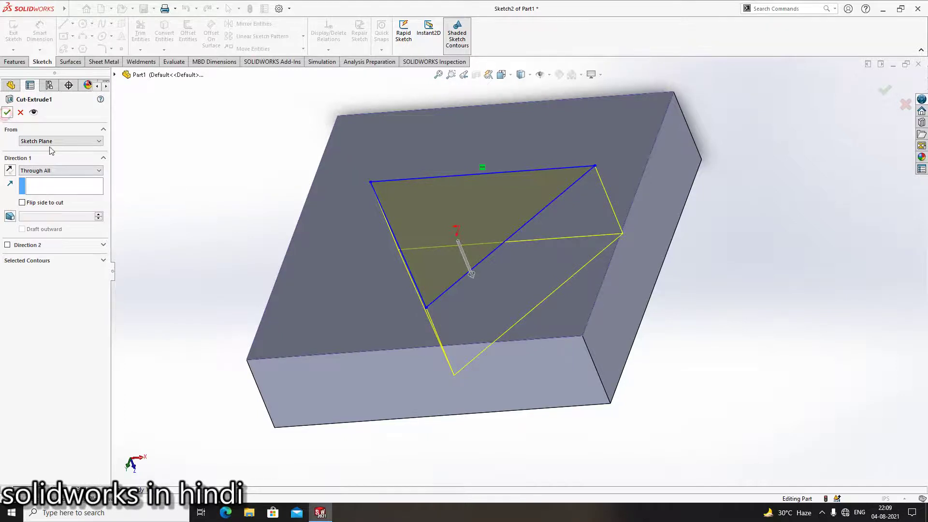
{"action": "left_click", "coordinate": [6, 112]}
{"action": "middle_click_drag", "start_coordinate": [356, 244], "coordinate": [147, 276]}
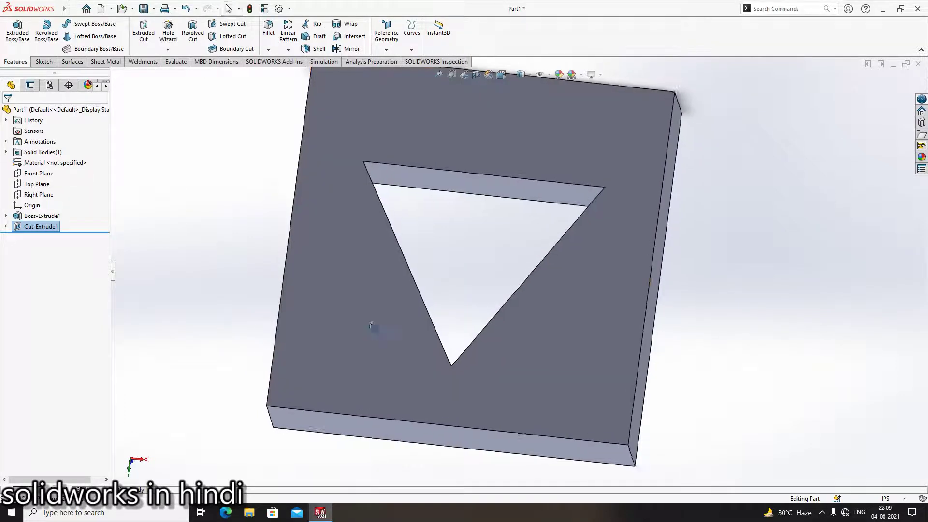
{"action": "left_click", "coordinate": [41, 227]}
- Change Cut-Extrude1's end condition to Up To Next, limited by the block's bottom face, and apply it
{"action": "left_click", "coordinate": [41, 190]}
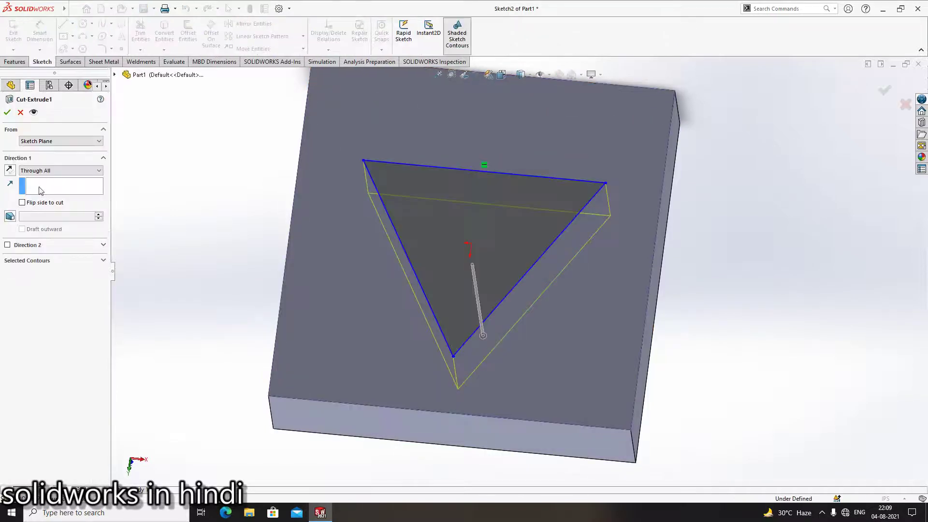
{"action": "left_click", "coordinate": [43, 171]}
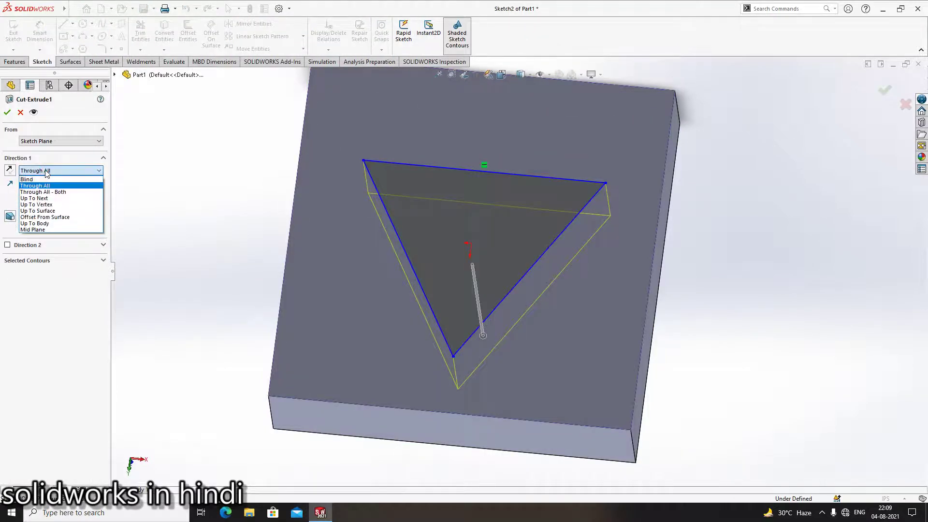
{"action": "left_click", "coordinate": [47, 198]}
{"action": "middle_click_drag", "start_coordinate": [436, 367], "coordinate": [352, 187]}
{"action": "left_click", "coordinate": [74, 186]}
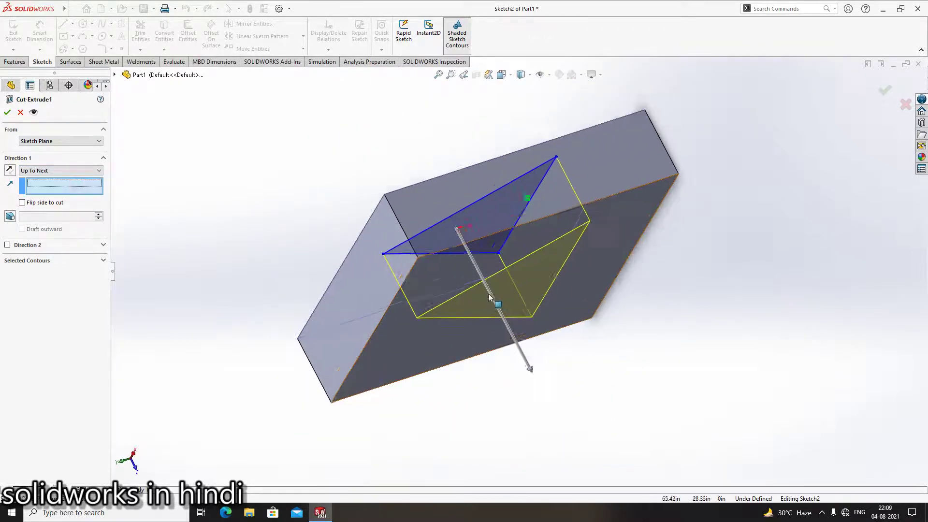
{"action": "mouse_move", "coordinate": [489, 297]}
{"action": "middle_mouse_down"}
{"action": "mouse_move", "coordinate": [376, 347]}
{"action": "mouse_move", "coordinate": [443, 326]}
{"action": "middle_mouse_up"}
{"action": "left_click", "coordinate": [376, 348]}
{"action": "left_click", "coordinate": [7, 113]}
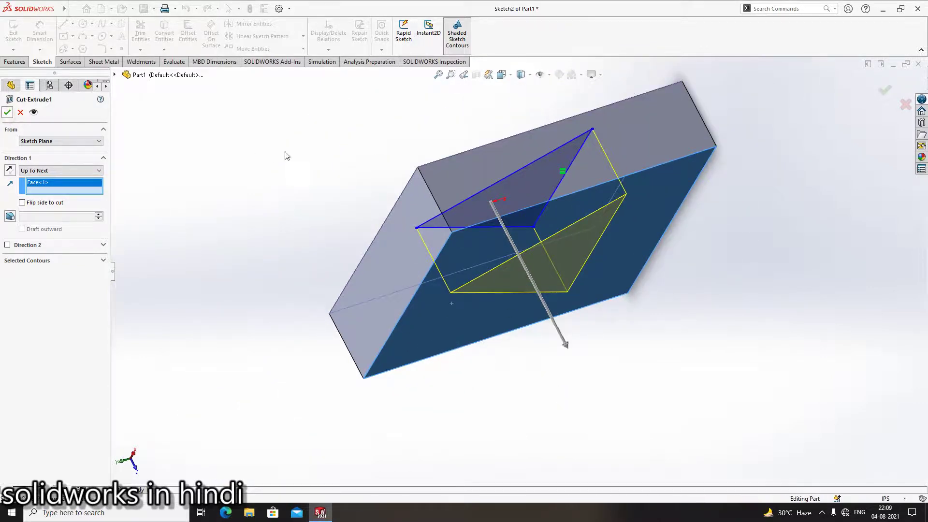
{"action": "mouse_move", "coordinate": [381, 170]}
{"action": "middle_mouse_down"}
{"action": "mouse_move", "coordinate": [416, 280]}
{"action": "mouse_move", "coordinate": [419, 264]}
{"action": "middle_mouse_up"}
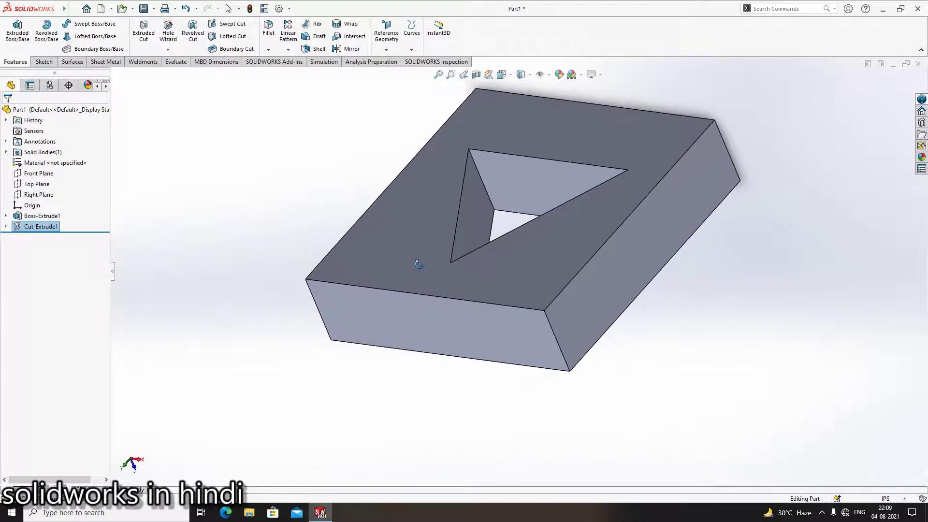
{"action": "left_click", "coordinate": [48, 226]}
- Set Cut-Extrude1 to end Up To Vertex at the block's lower corner vertex and confirm
{"action": "left_click", "coordinate": [65, 194]}
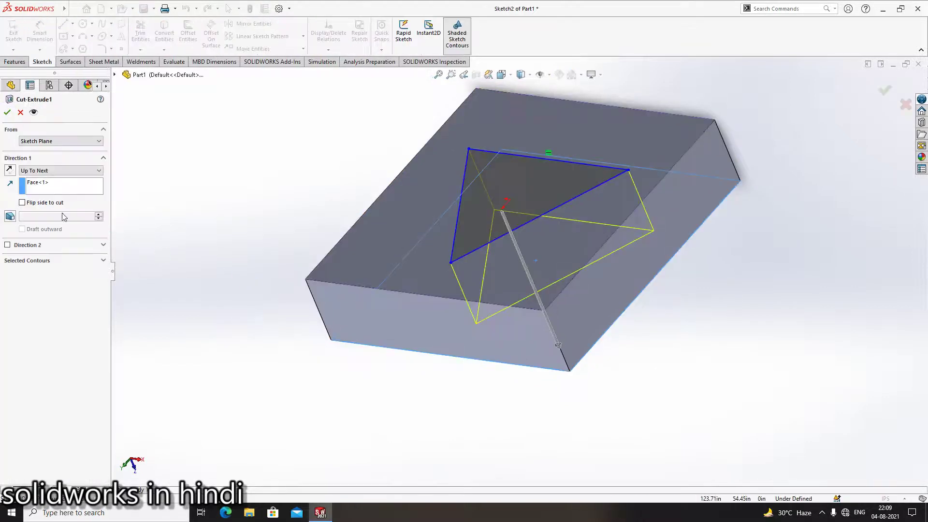
{"action": "left_click", "coordinate": [54, 171]}
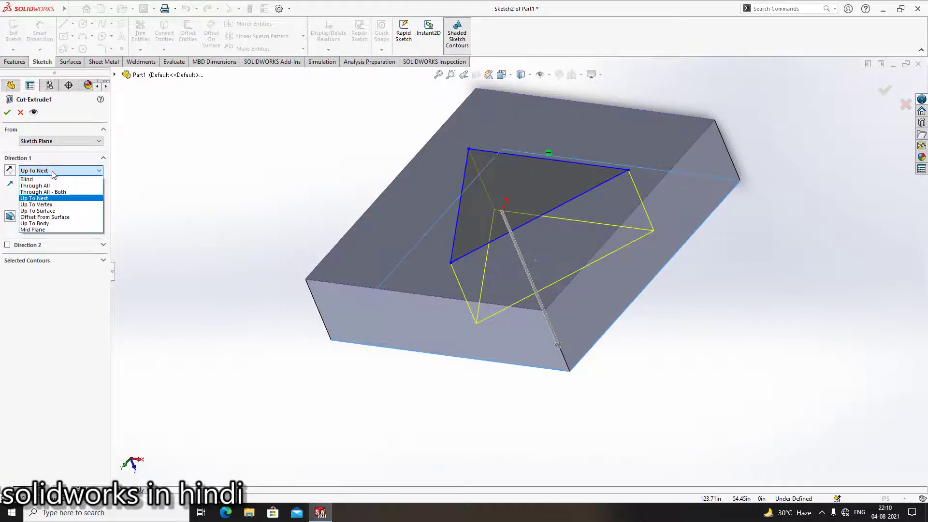
{"action": "left_click", "coordinate": [36, 204]}
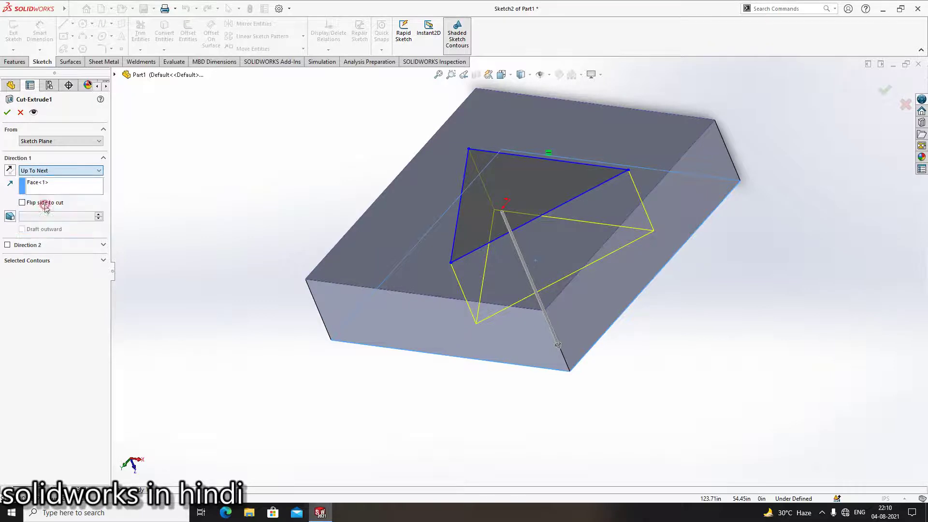
{"action": "left_click", "coordinate": [570, 374]}
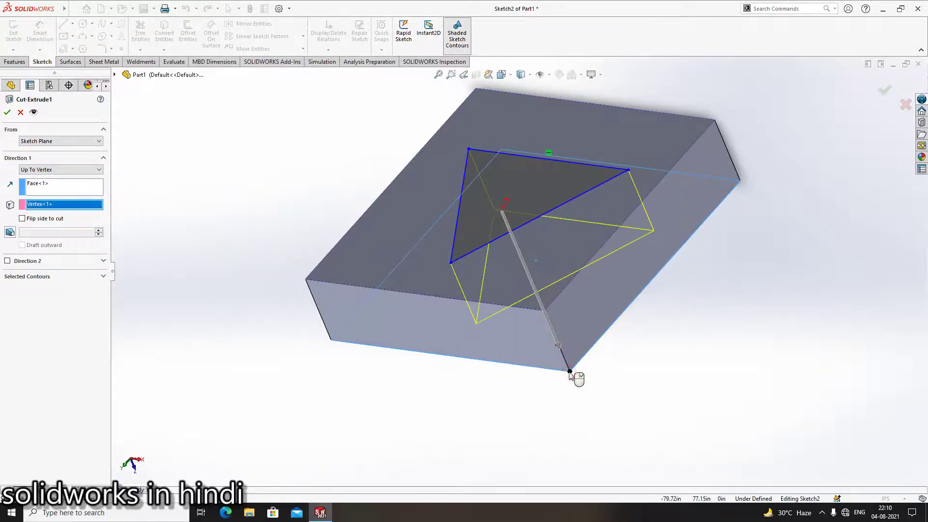
{"action": "middle_click_drag", "start_coordinate": [541, 373], "coordinate": [2, 153]}
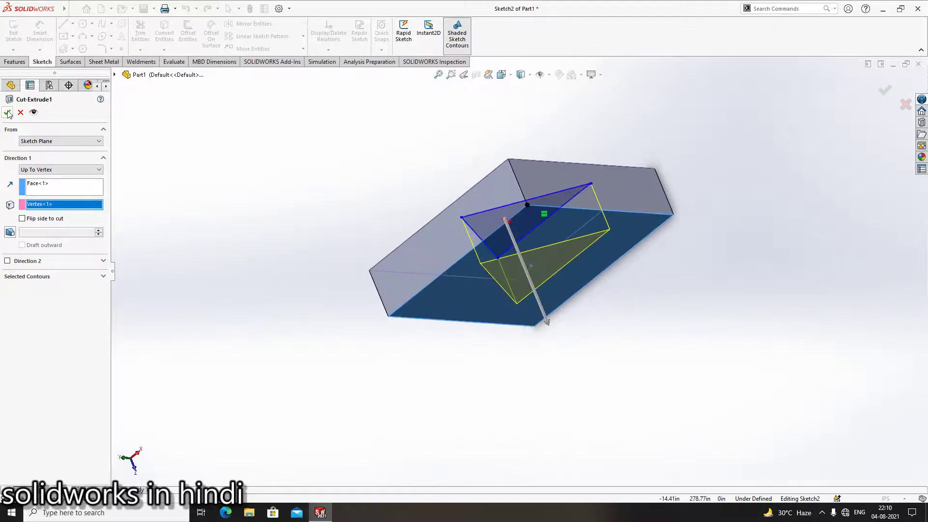
{"action": "key", "text": "Return"}
{"action": "middle_click_drag", "start_coordinate": [468, 195], "coordinate": [515, 326]}
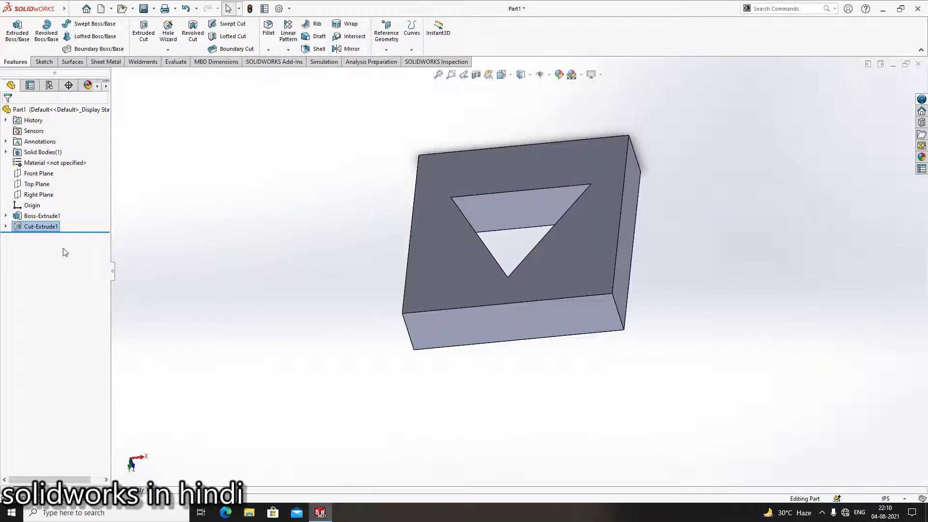
- Reopen Cut-Extrude1 and clear its existing face and vertex end references
{"action": "left_click", "coordinate": [55, 227]}
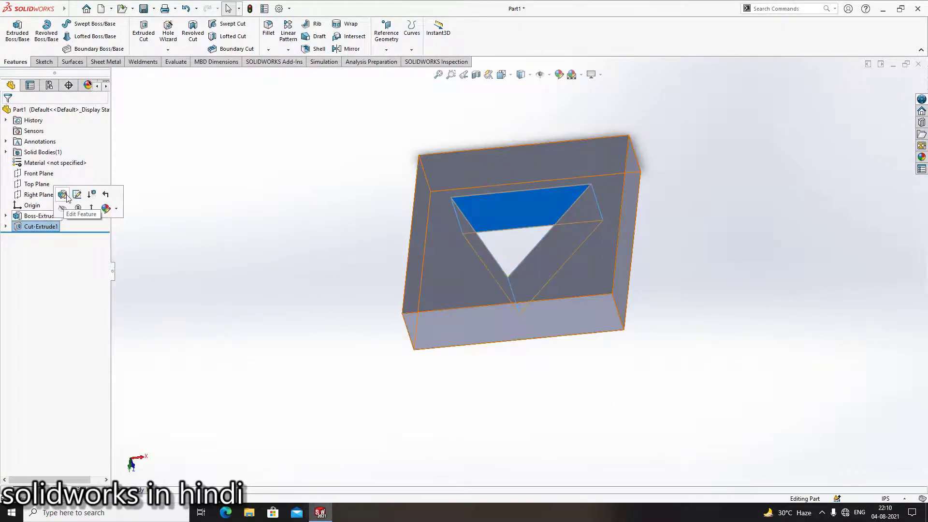
{"action": "left_click", "coordinate": [66, 193]}
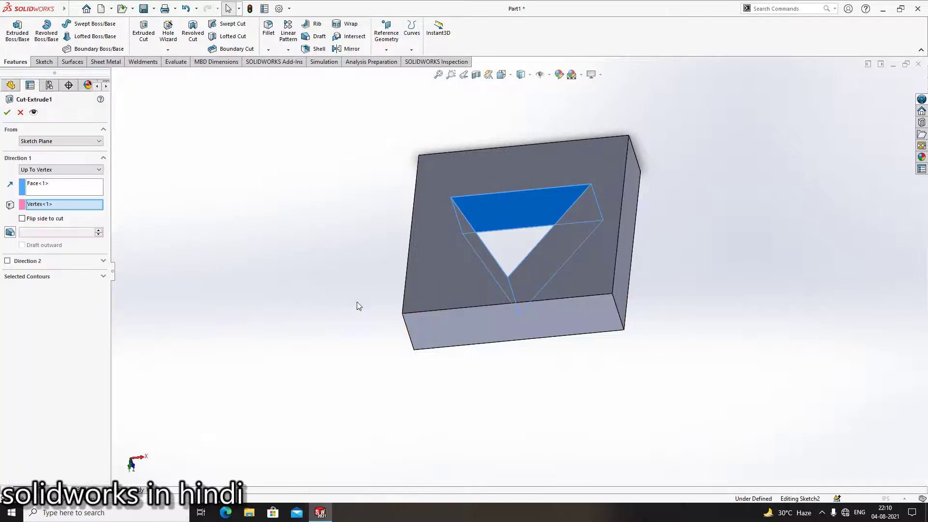
{"action": "left_click", "coordinate": [65, 169]}
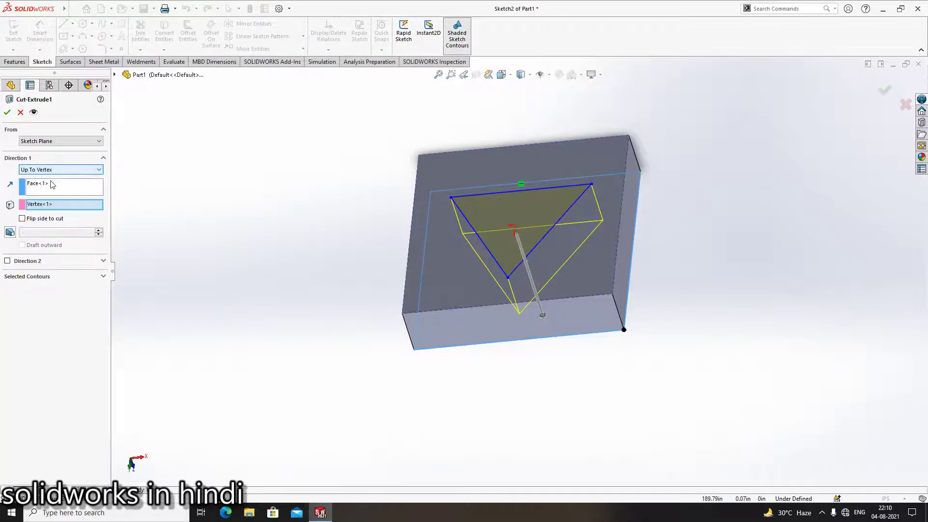
{"action": "right_click", "coordinate": [52, 185]}
{"action": "left_click", "coordinate": [55, 195]}
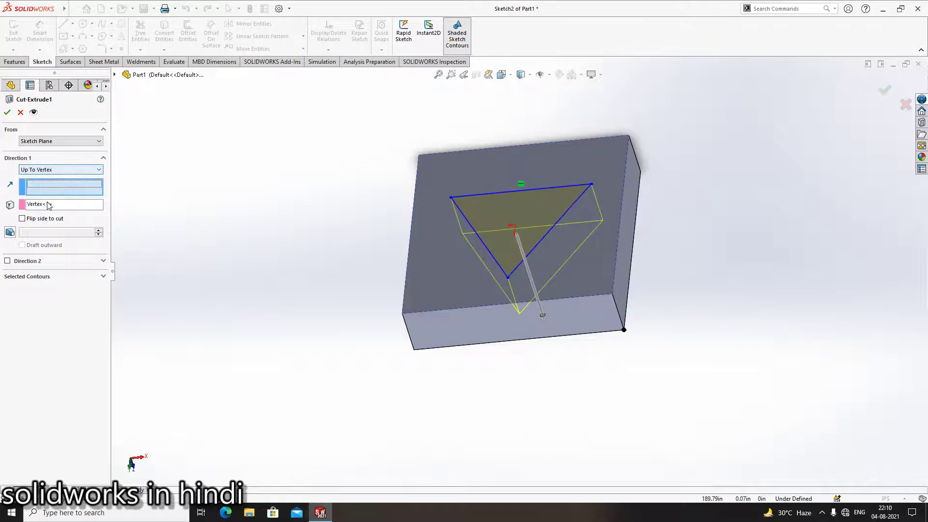
{"action": "right_click", "coordinate": [49, 205]}
{"action": "left_click", "coordinate": [72, 209]}
- End the cut Offset From Surface, 5.00in from the block's top face, and apply it
{"action": "left_click", "coordinate": [59, 170]}
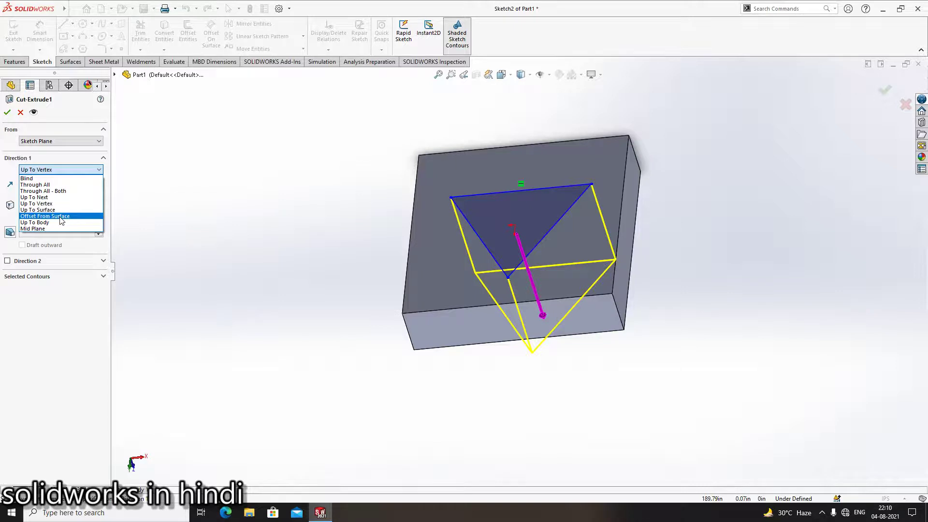
{"action": "left_click", "coordinate": [62, 216]}
{"action": "mouse_move", "coordinate": [551, 271]}
{"action": "middle_mouse_down"}
{"action": "mouse_move", "coordinate": [541, 208]}
{"action": "mouse_move", "coordinate": [534, 223]}
{"action": "middle_mouse_up"}
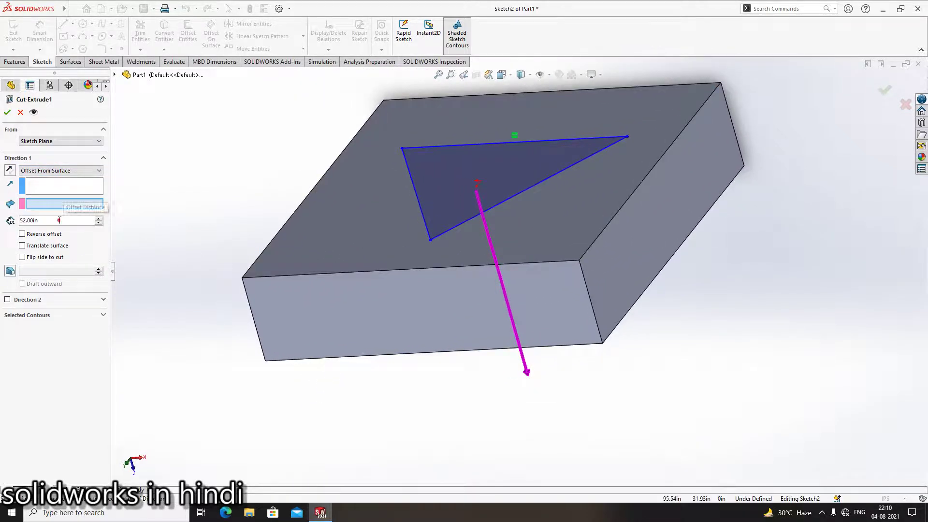
{"action": "left_click_drag", "start_coordinate": [60, 221], "coordinate": [9, 219]}
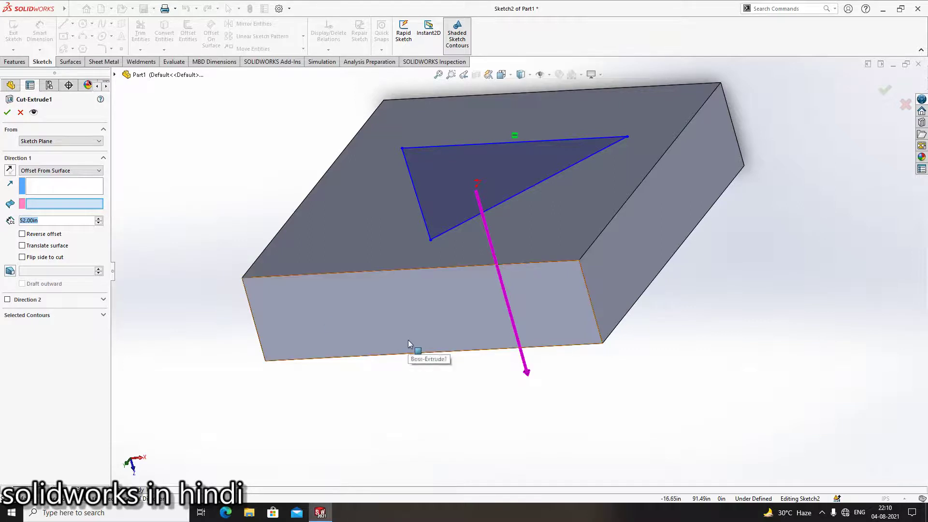
{"action": "type", "text": "5"}
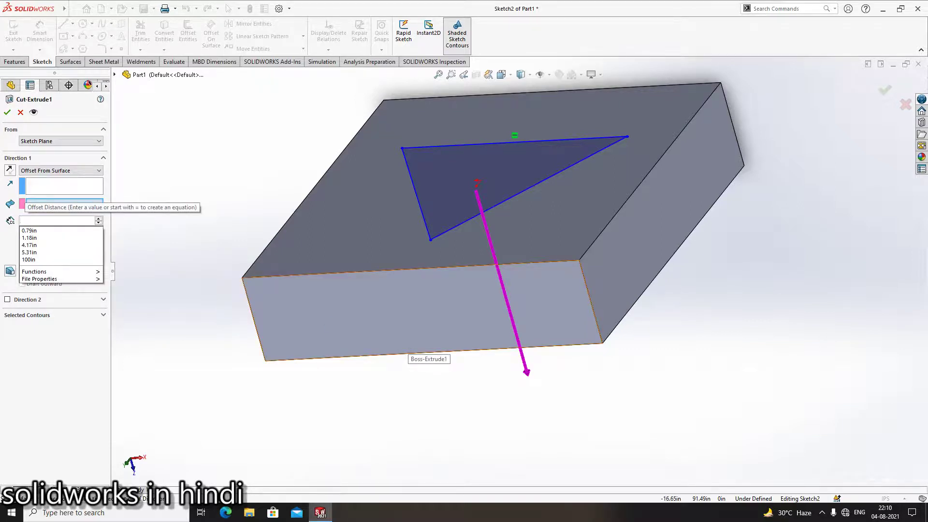
{"action": "key", "text": "Return"}
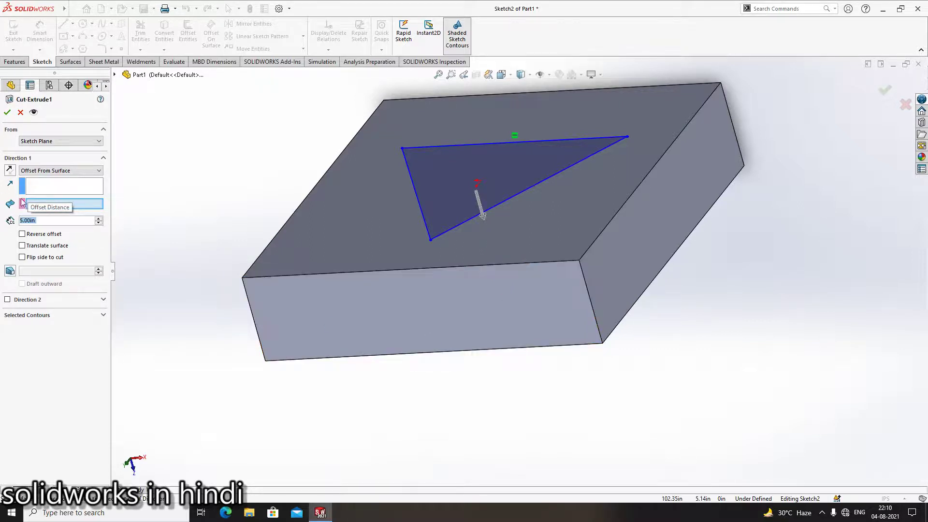
{"action": "left_click", "coordinate": [558, 234]}
{"action": "middle_click_drag", "start_coordinate": [559, 236], "coordinate": [494, 207]}
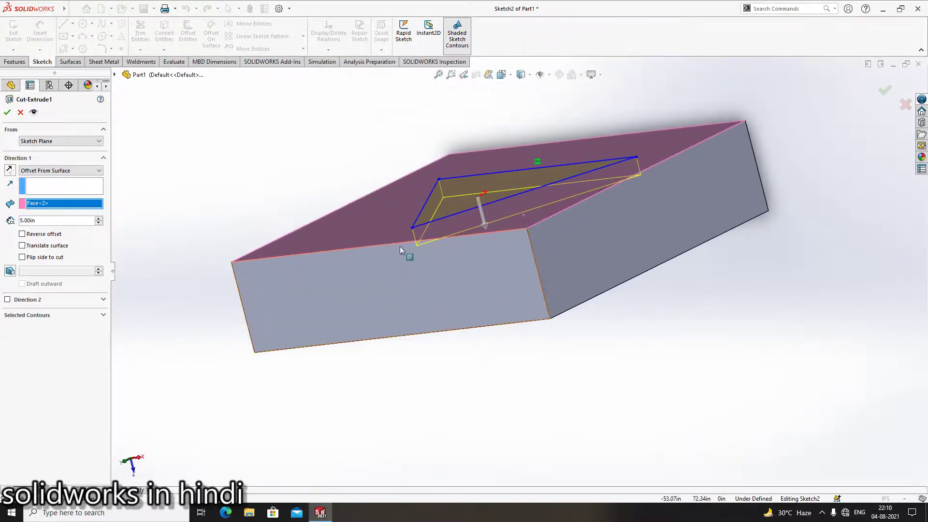
{"action": "left_click", "coordinate": [7, 112]}
{"action": "middle_click_drag", "start_coordinate": [304, 162], "coordinate": [353, 233]}
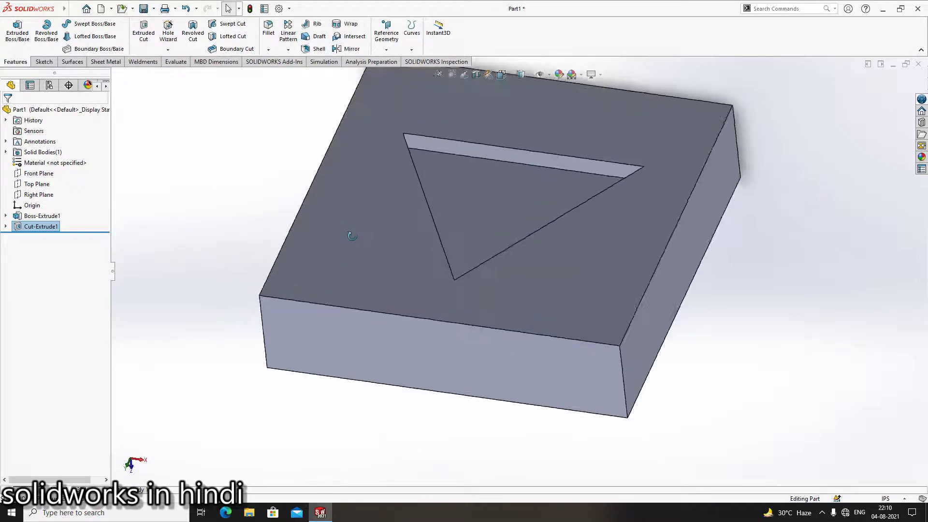
- Switch Cut-Extrude1's end condition to Mid Plane at 5.00in depth and apply it
{"action": "left_click", "coordinate": [47, 230]}
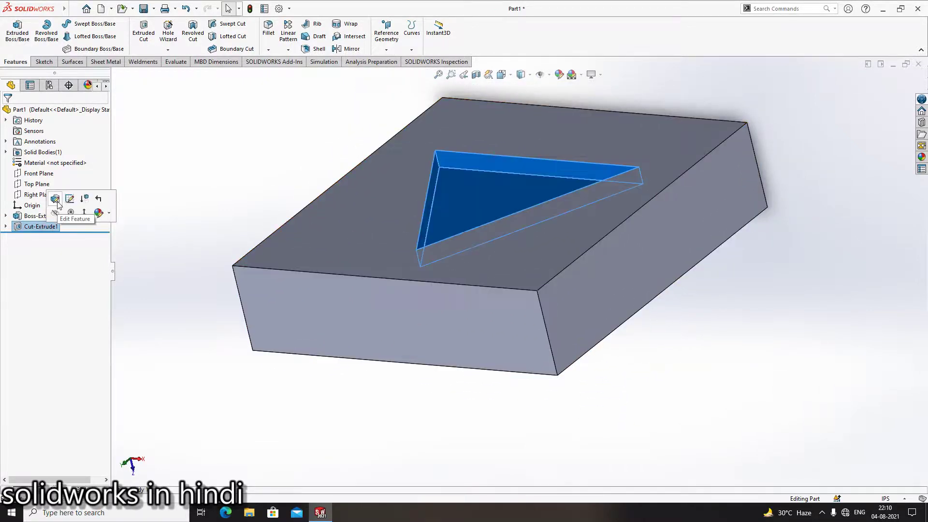
{"action": "left_click", "coordinate": [52, 195]}
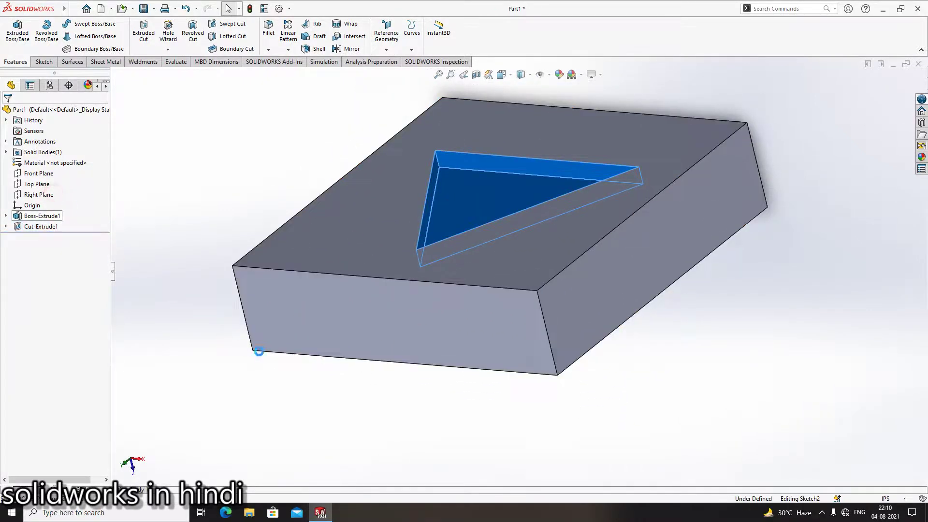
{"action": "left_click", "coordinate": [59, 171]}
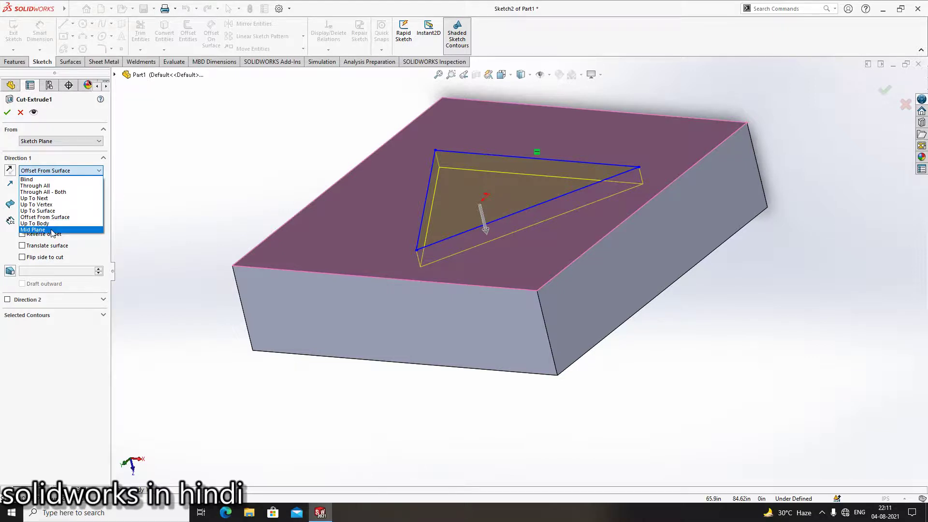
{"action": "left_click", "coordinate": [53, 230]}
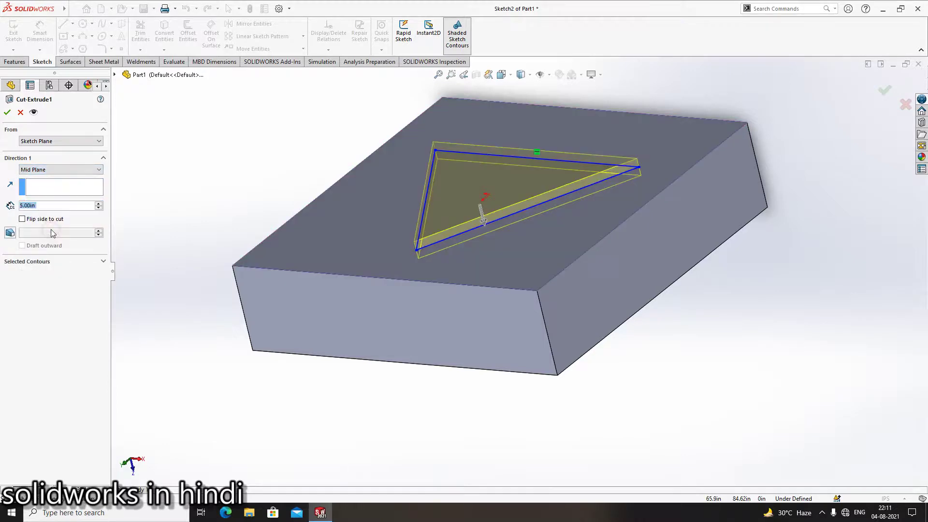
{"action": "scroll", "coordinate": [532, 249], "scroll_direction": "down", "scroll_amount": 5}
{"action": "middle_click_drag", "start_coordinate": [436, 195], "coordinate": [412, 236]}
{"action": "mouse_move", "coordinate": [381, 279]}
{"action": "middle_mouse_down"}
{"action": "mouse_move", "coordinate": [387, 297]}
{"action": "mouse_move", "coordinate": [388, 232]}
{"action": "mouse_move", "coordinate": [431, 238]}
{"action": "middle_mouse_up"}
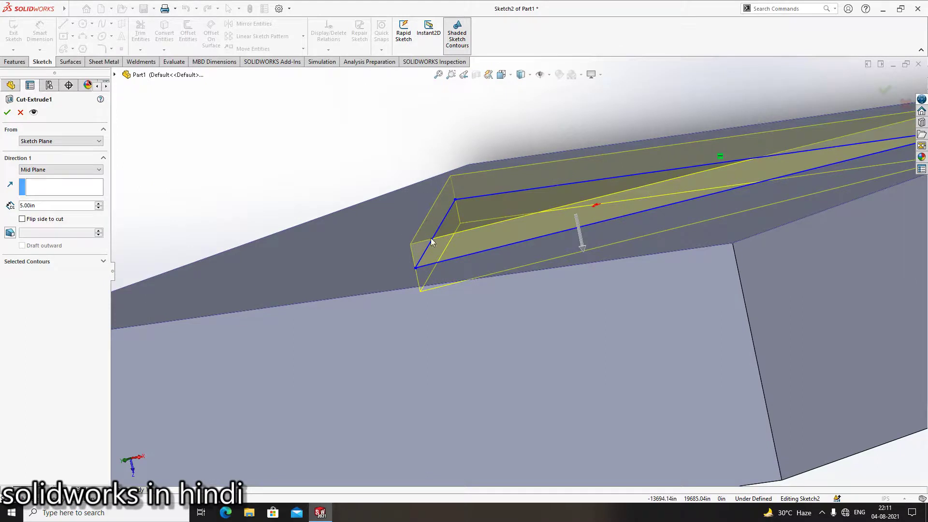
{"action": "left_click", "coordinate": [9, 111]}
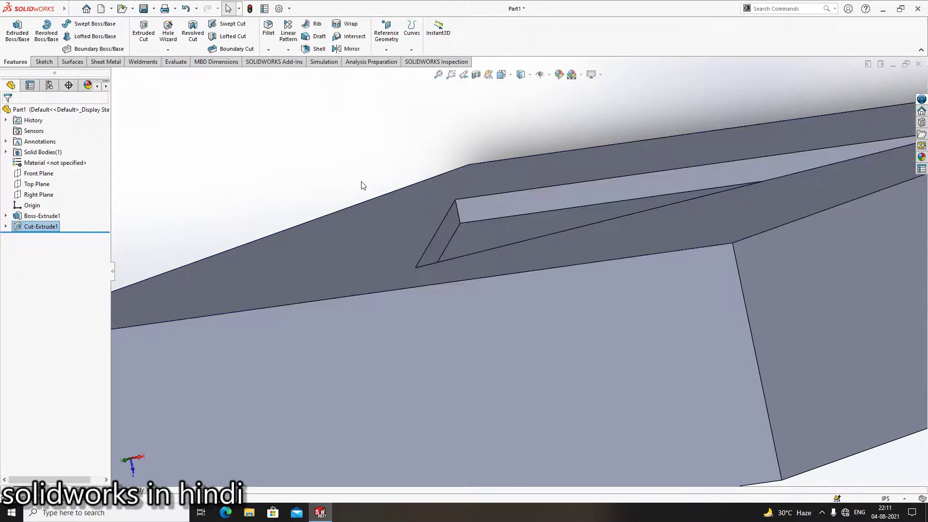
- Orbit and zoom around the block to inspect the shallow triangular pocket
{"action": "middle_click_drag", "start_coordinate": [363, 186], "coordinate": [361, 227]}
{"action": "scroll", "coordinate": [532, 292], "scroll_direction": "up", "scroll_amount": 3}
{"action": "scroll", "coordinate": [580, 294], "scroll_direction": "up", "scroll_amount": 2}
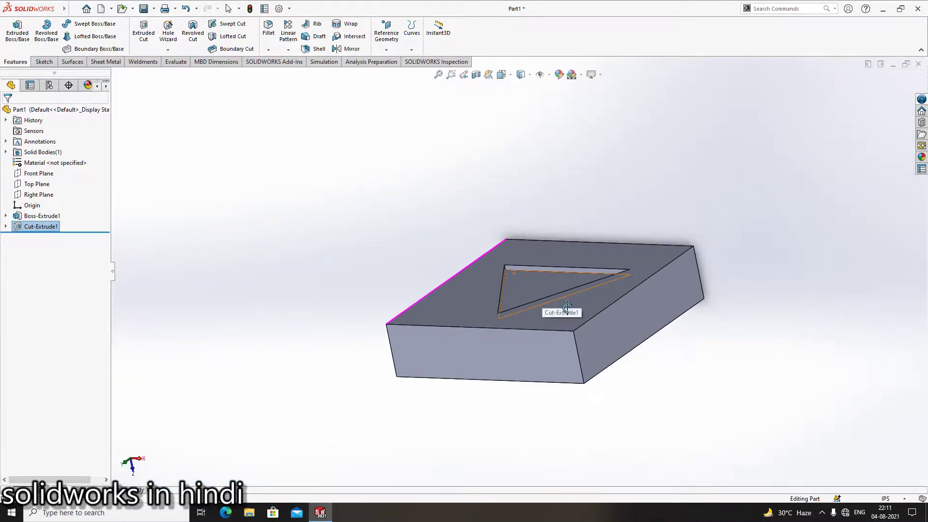
{"action": "mouse_move", "coordinate": [587, 360]}
{"action": "middle_mouse_down"}
{"action": "mouse_move", "coordinate": [652, 352]}
{"action": "mouse_move", "coordinate": [750, 360]}
{"action": "mouse_move", "coordinate": [597, 304]}
{"action": "mouse_move", "coordinate": [626, 261]}
{"action": "mouse_move", "coordinate": [657, 288]}
{"action": "mouse_move", "coordinate": [496, 176]}
{"action": "middle_mouse_up"}
{"action": "scroll", "coordinate": [498, 184], "scroll_direction": "down", "scroll_amount": 2}
{"action": "scroll", "coordinate": [580, 276], "scroll_direction": "up", "scroll_amount": 4}
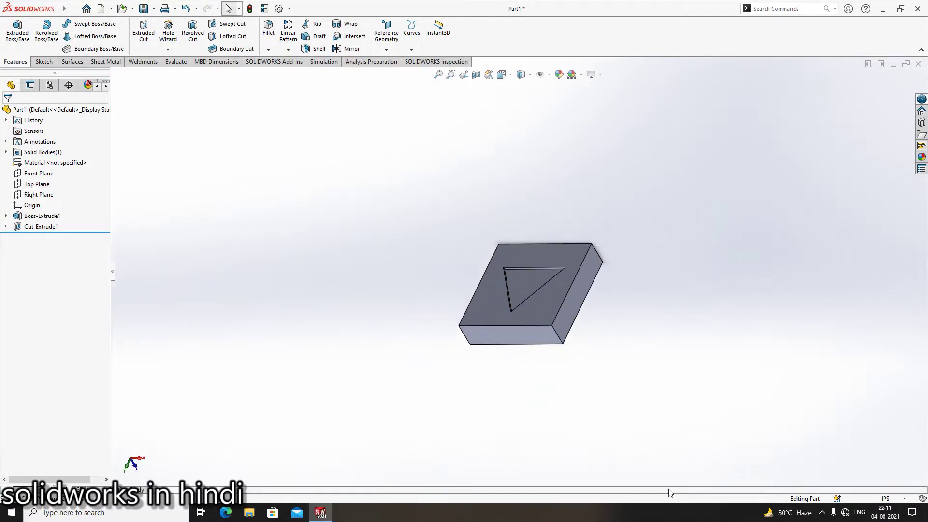
- Show Bandicam's main window from the taskbar's hidden-icons tray, reopening it after hiding it once
{"action": "left_click", "coordinate": [822, 512]}
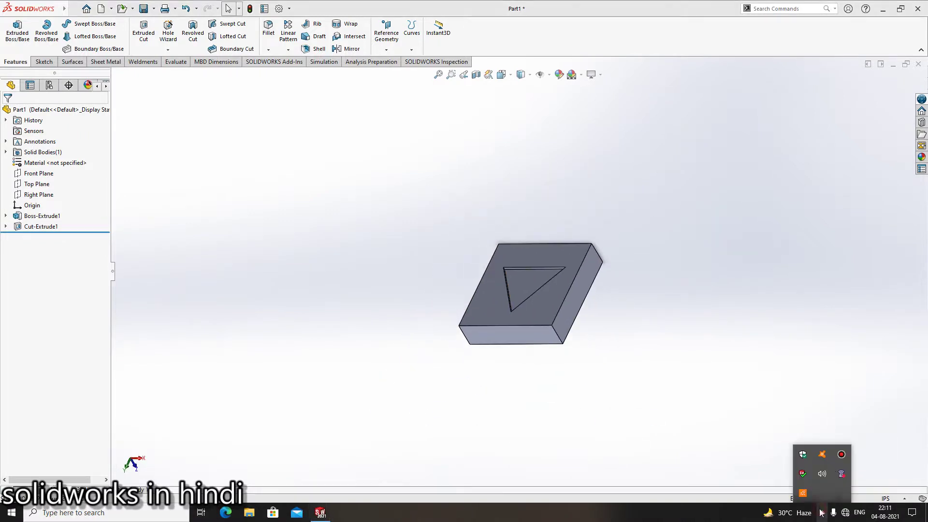
{"action": "left_click", "coordinate": [842, 455]}
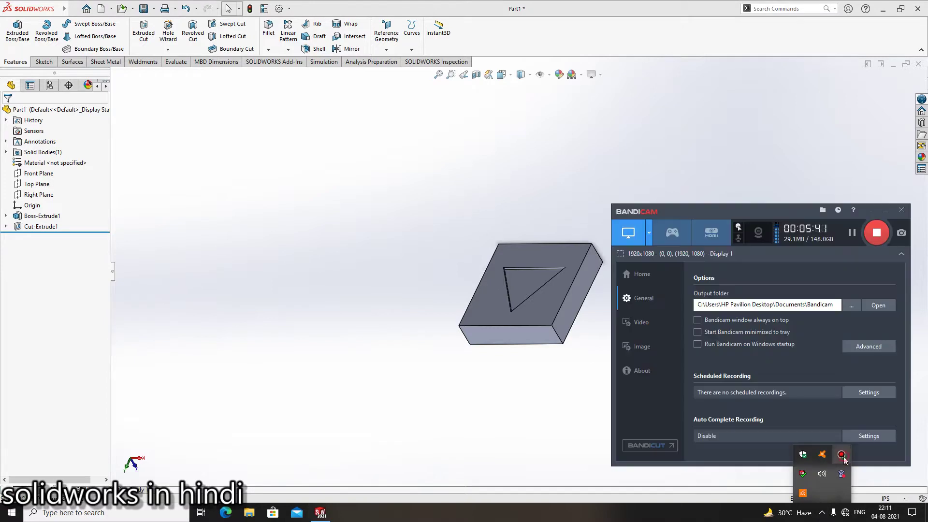
{"action": "left_click", "coordinate": [531, 429]}
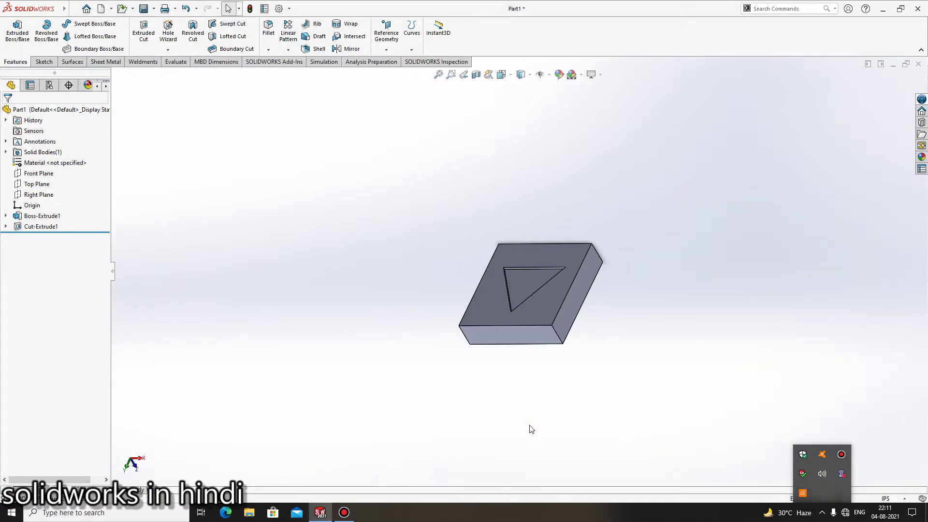
{"action": "left_click", "coordinate": [841, 454]}
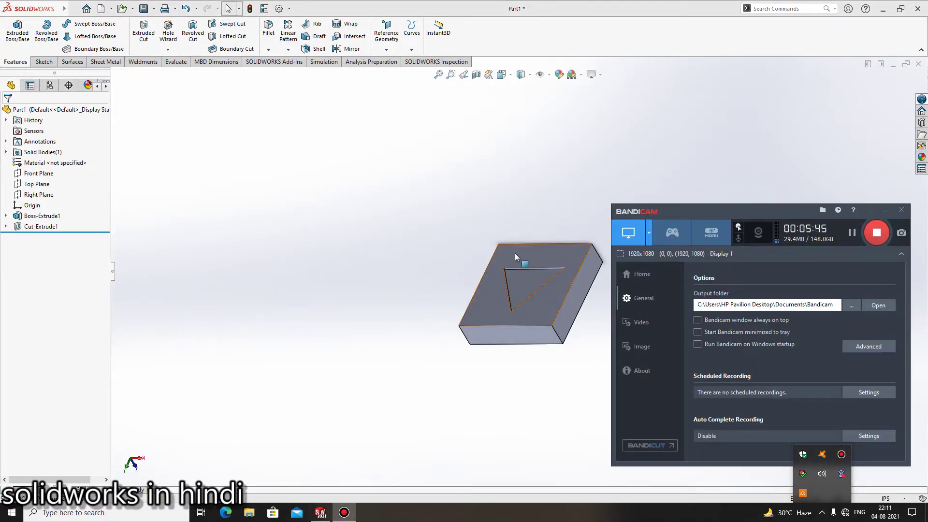